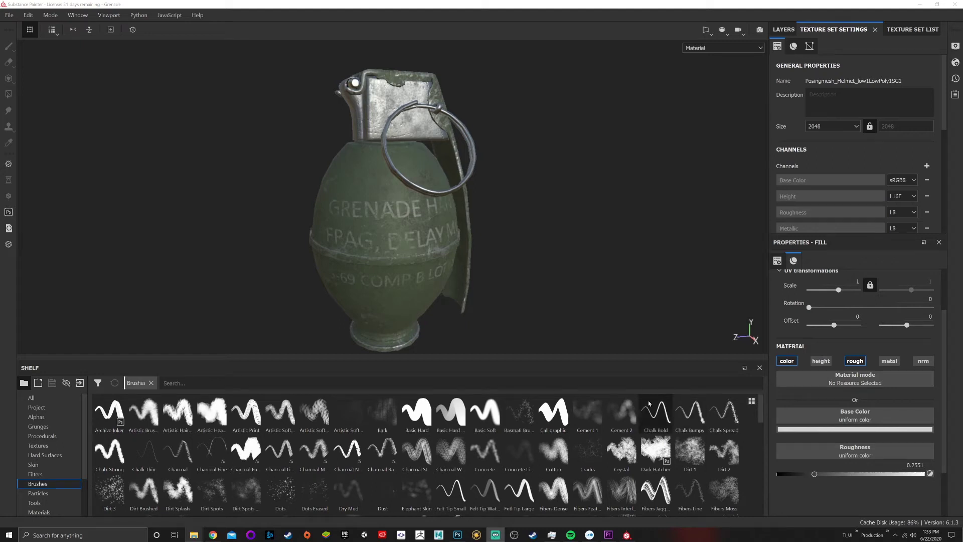
Examine the textured grenade model from several angles and distances, including its metal head and pull ring.
{"action": "scroll", "coordinate": [379, 271], "scroll_direction": "down", "scroll_amount": 4}
{"action": "left_click_drag", "start_coordinate": [383, 255], "coordinate": [349, 235], "text": "alt"}
{"action": "right_click_drag", "start_coordinate": [349, 234], "coordinate": [370, 238], "text": "shift"}
{"action": "scroll", "coordinate": [368, 235], "scroll_direction": "down", "scroll_amount": 4}
{"action": "scroll", "coordinate": [368, 234], "scroll_direction": "up", "scroll_amount": 5}
{"action": "left_click_drag", "start_coordinate": [331, 218], "coordinate": [394, 208], "text": "alt"}
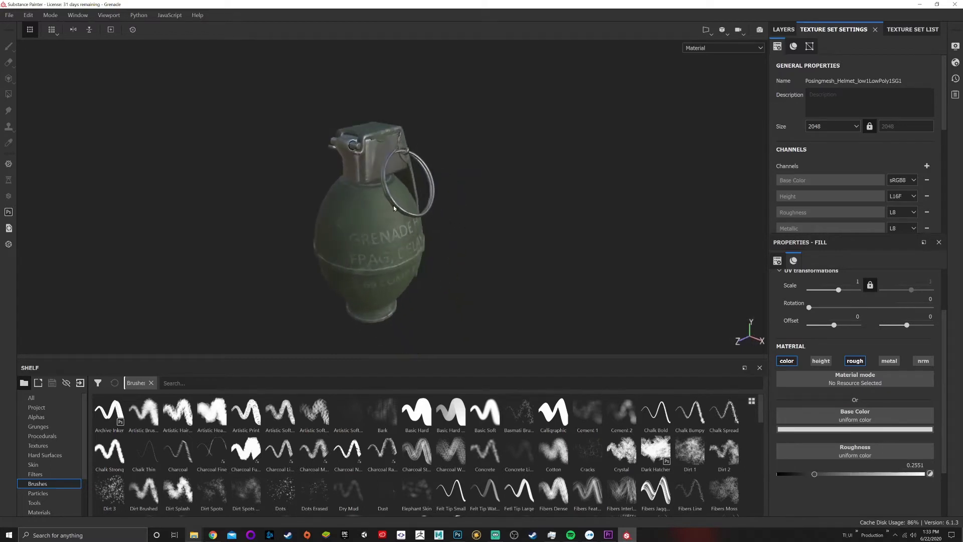
{"action": "middle_click_drag", "start_coordinate": [394, 209], "coordinate": [443, 225], "text": "alt"}
{"action": "scroll", "coordinate": [443, 226], "scroll_direction": "up", "scroll_amount": 4}
{"action": "left_click_drag", "start_coordinate": [444, 255], "coordinate": [452, 234], "text": "alt"}
{"action": "mouse_move", "coordinate": [460, 235]}
{"action": "right_mouse_down", "text": "shift"}
{"action": "mouse_move", "coordinate": [442, 229]}
{"action": "mouse_move", "coordinate": [456, 230]}
{"action": "right_mouse_up", "text": "shift"}
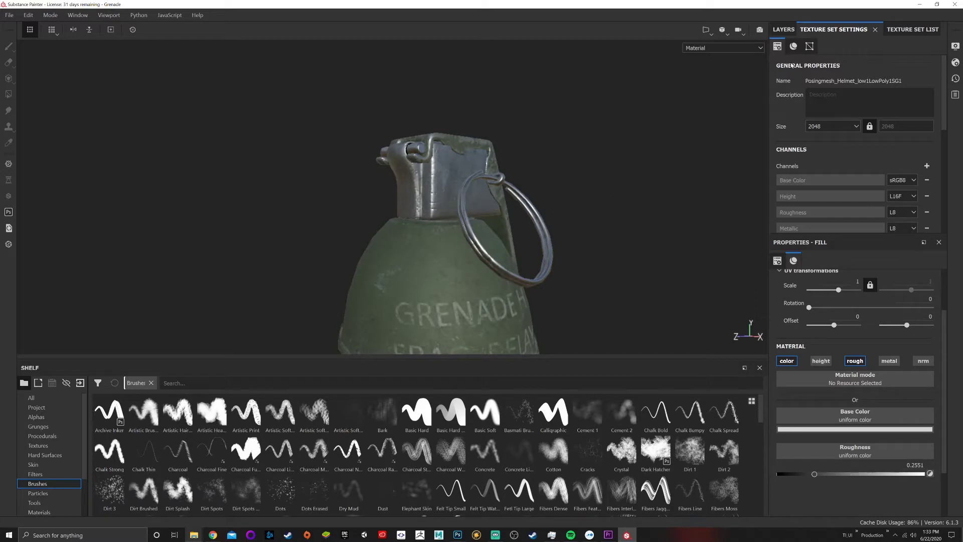
Assign the project's Ambient Occlusion map to the texture set's mesh maps and check the shading around the grenade's head.
{"action": "scroll", "coordinate": [863, 173], "scroll_direction": "down", "scroll_amount": 5}
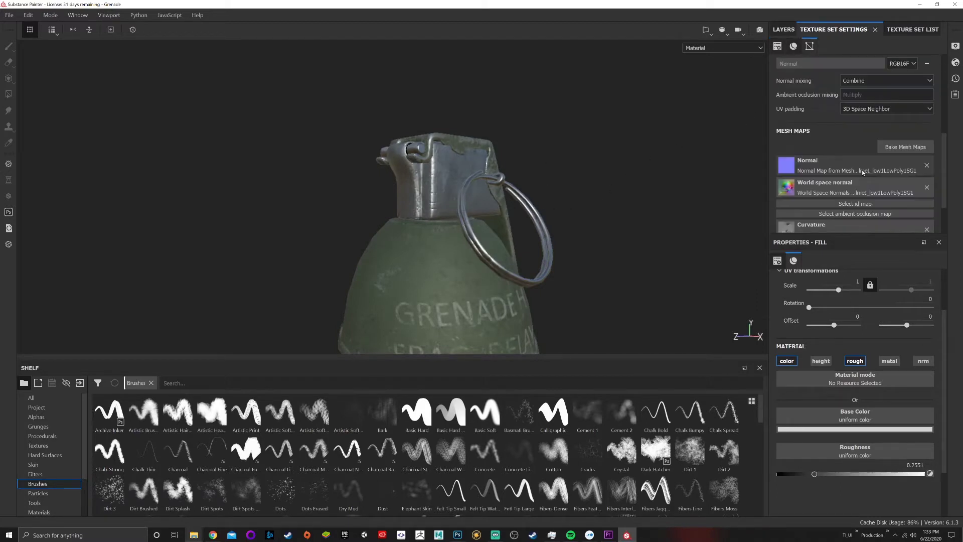
{"action": "scroll", "coordinate": [863, 172], "scroll_direction": "down", "scroll_amount": 2}
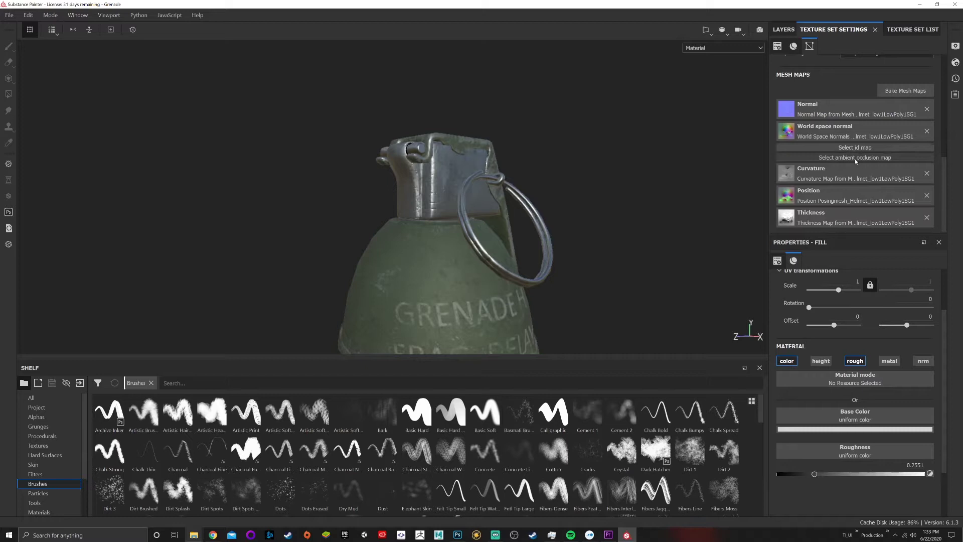
{"action": "left_click", "coordinate": [856, 158]}
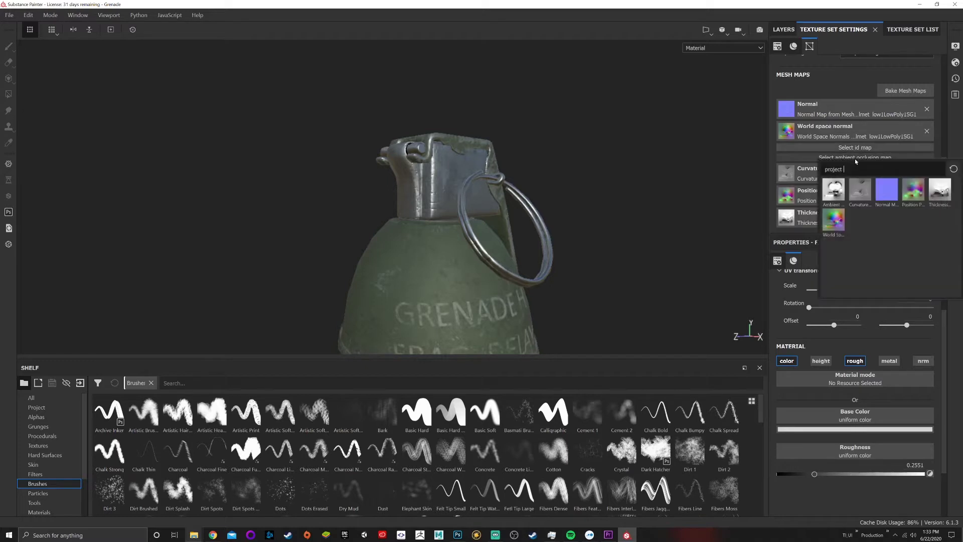
{"action": "left_click", "coordinate": [839, 191]}
{"action": "left_click_drag", "start_coordinate": [533, 172], "coordinate": [409, 140], "text": "alt"}
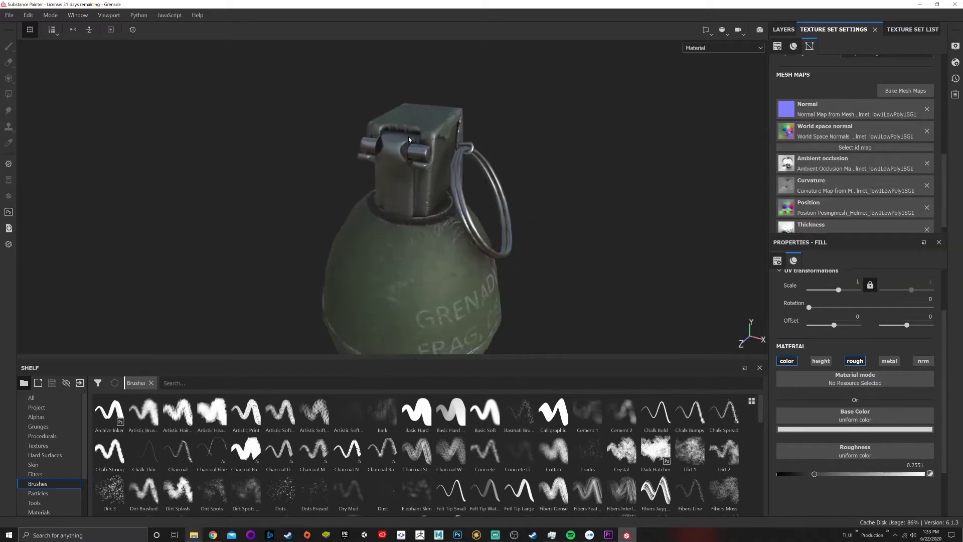
{"action": "scroll", "coordinate": [409, 137], "scroll_direction": "up", "scroll_amount": 2}
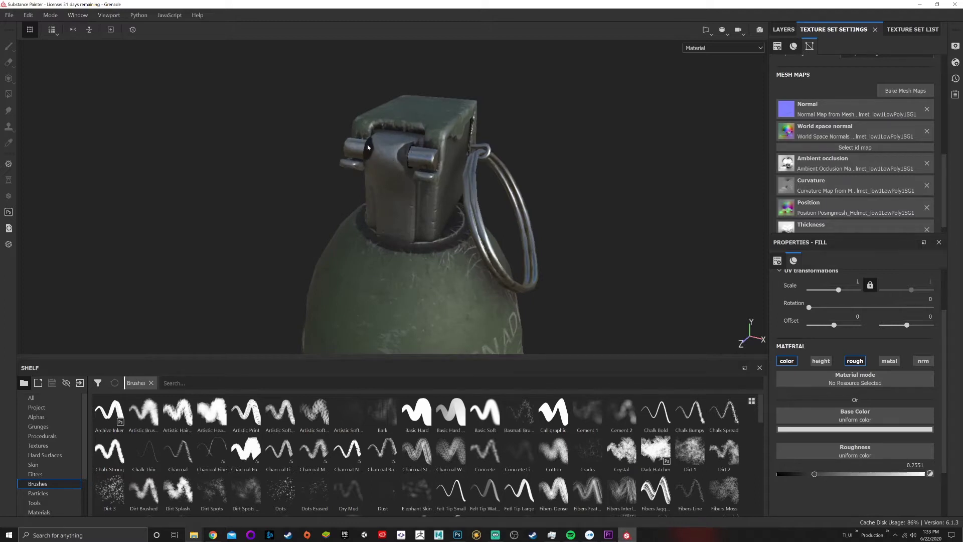
{"action": "scroll", "coordinate": [368, 147], "scroll_direction": "down", "scroll_amount": 3}
{"action": "left_click_drag", "start_coordinate": [437, 196], "coordinate": [433, 222], "text": "alt"}
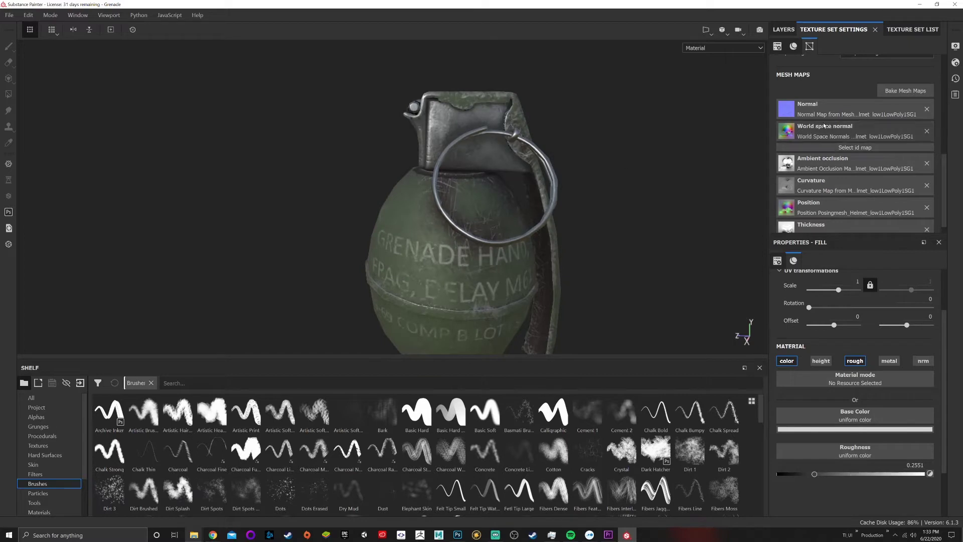
{"action": "left_click_drag", "start_coordinate": [541, 274], "coordinate": [560, 176], "text": "alt"}
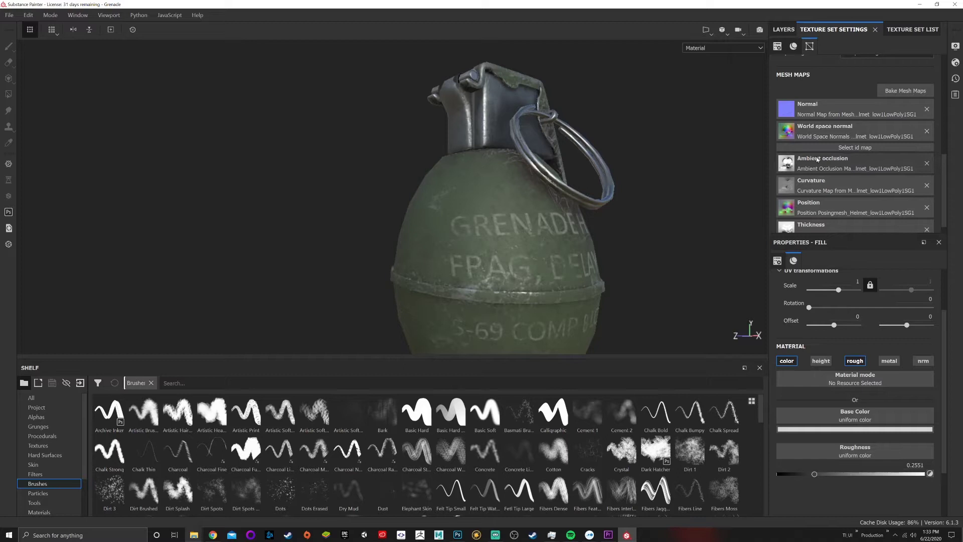
{"action": "mouse_move", "coordinate": [573, 225]}
{"action": "left_mouse_down", "text": "alt"}
{"action": "mouse_move", "coordinate": [569, 187]}
{"action": "mouse_move", "coordinate": [567, 211]}
{"action": "mouse_move", "coordinate": [578, 215]}
{"action": "left_mouse_up", "text": "alt"}
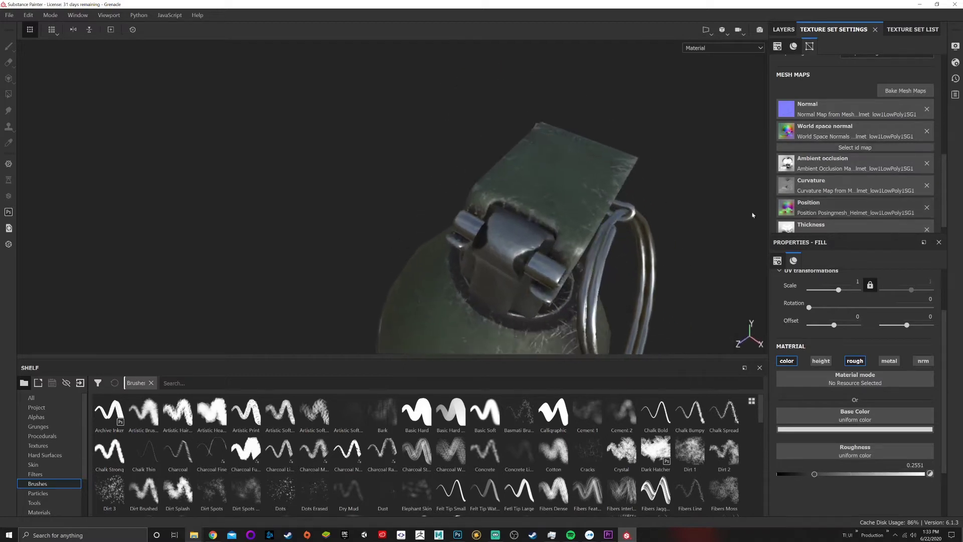
Remove the ambient occlusion map from the texture set's mesh maps.
{"action": "left_click", "coordinate": [927, 164]}
{"action": "left_click_drag", "start_coordinate": [706, 215], "coordinate": [514, 225], "text": "alt"}
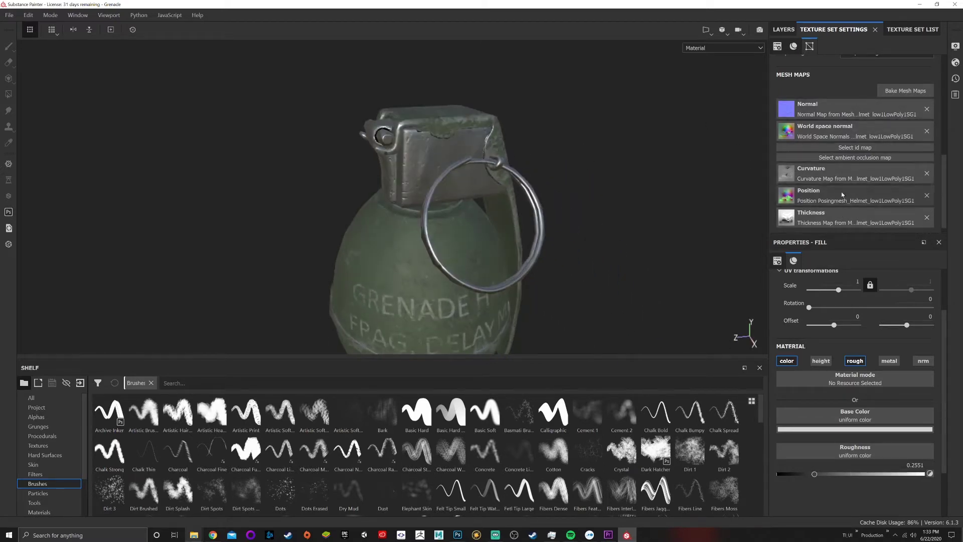
{"action": "scroll", "coordinate": [848, 181], "scroll_direction": "up", "scroll_amount": 3}
Add a fill layer at the top of the layer stack, above the pull pin folder.
{"action": "left_click", "coordinate": [783, 31]}
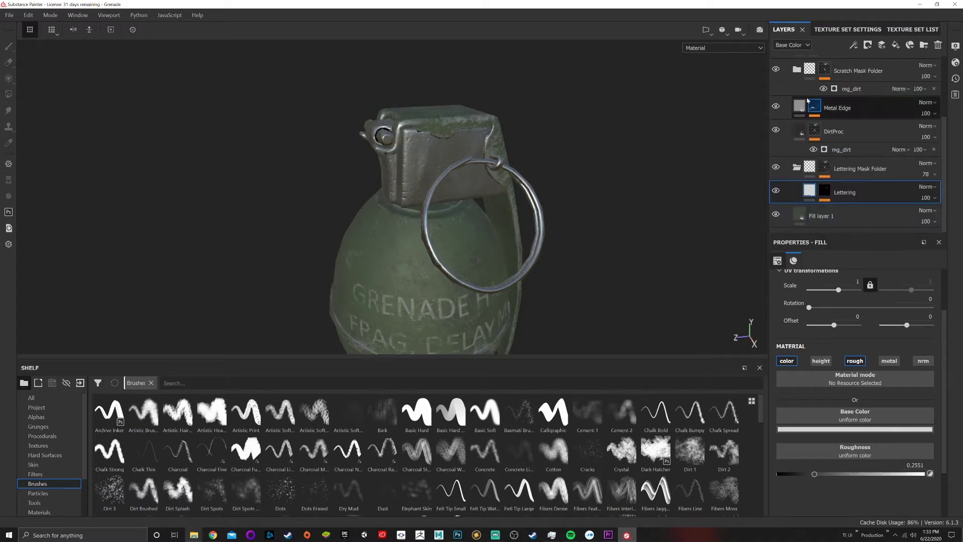
{"action": "scroll", "coordinate": [804, 105], "scroll_direction": "down", "scroll_amount": 3}
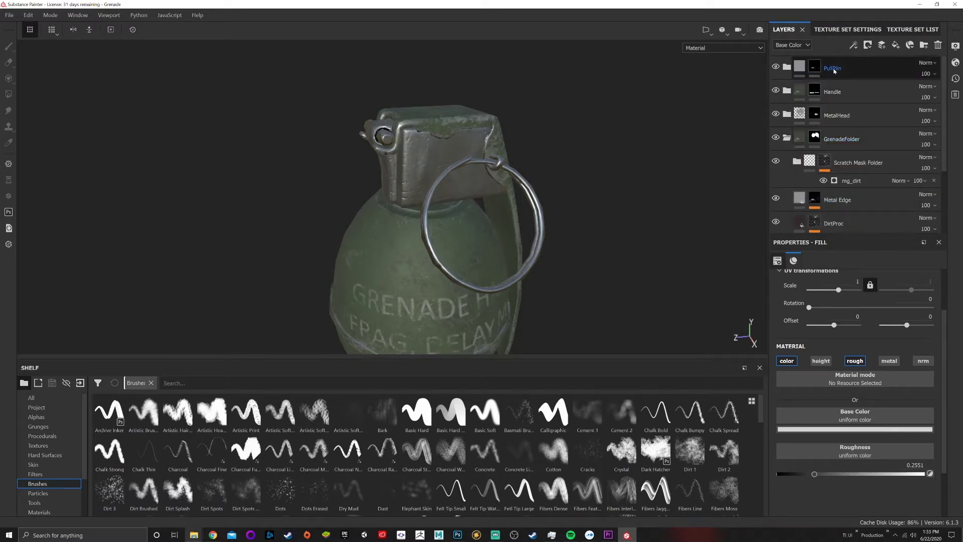
{"action": "left_click", "coordinate": [895, 44]}
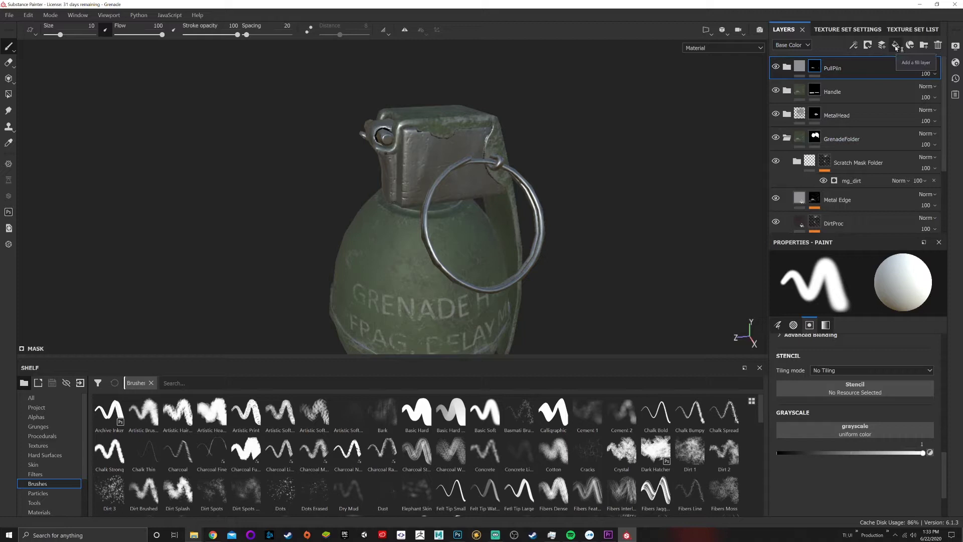
{"action": "left_click", "coordinate": [895, 45]}
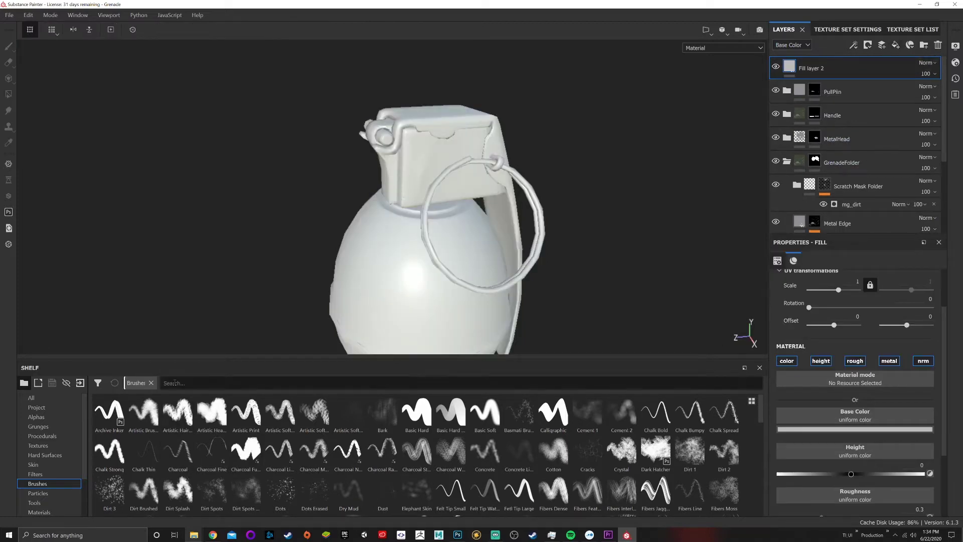
Use the project's Ambient Occlusion map as the new fill layer's base color and rename the layer Ambient Ed.
{"action": "left_click", "coordinate": [33, 408]}
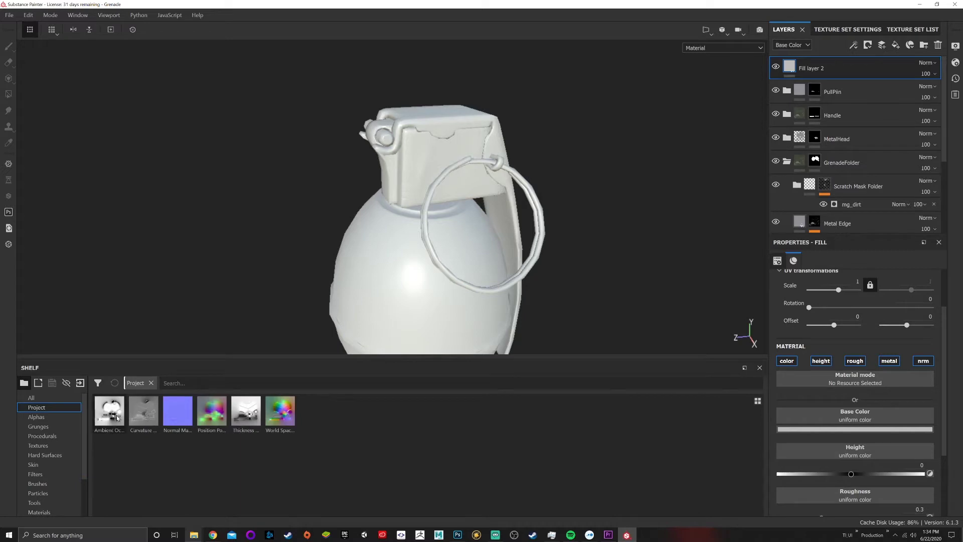
{"action": "left_click_drag", "start_coordinate": [117, 418], "coordinate": [808, 414]}
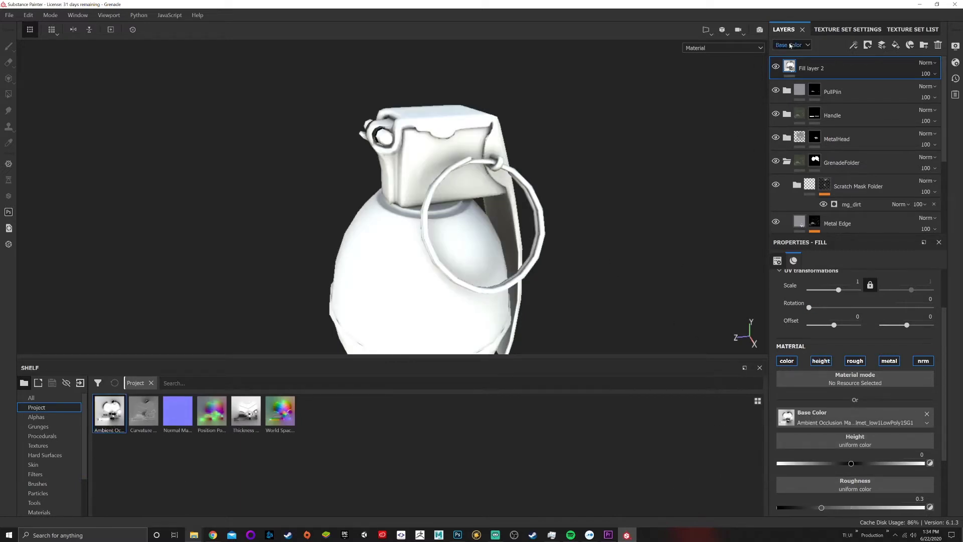
{"action": "double_click", "coordinate": [811, 68]}
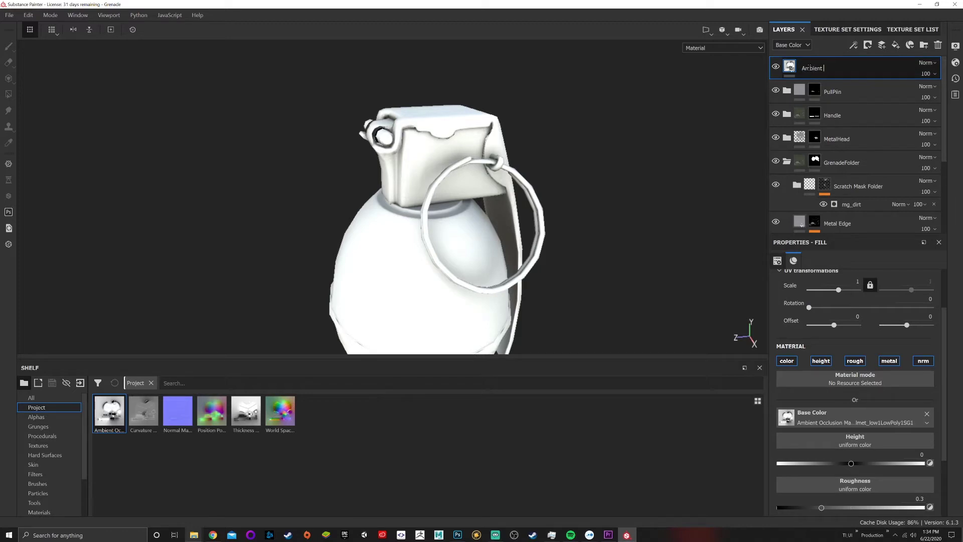
{"action": "key", "text": "Return"}
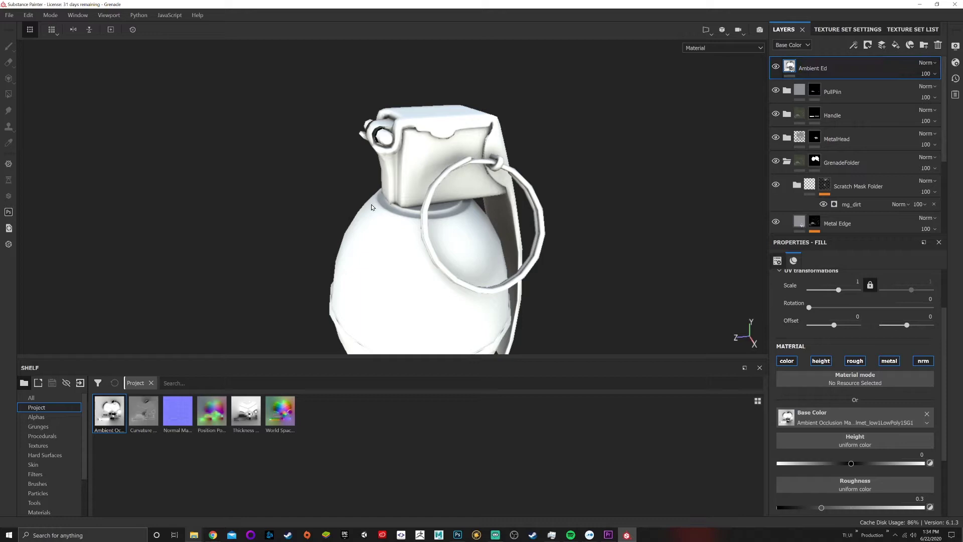
Disable the height, roughness, metallic and normal channels of the Ambient Ed layer, leaving only color active.
{"action": "left_click", "coordinate": [822, 361]}
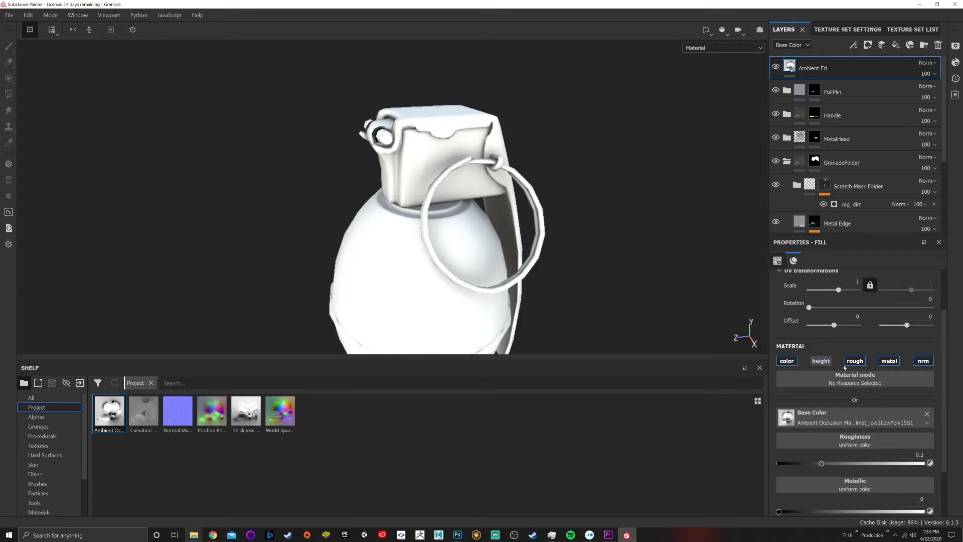
{"action": "left_click", "coordinate": [855, 361]}
{"action": "left_click", "coordinate": [889, 361]}
{"action": "left_click", "coordinate": [923, 361]}
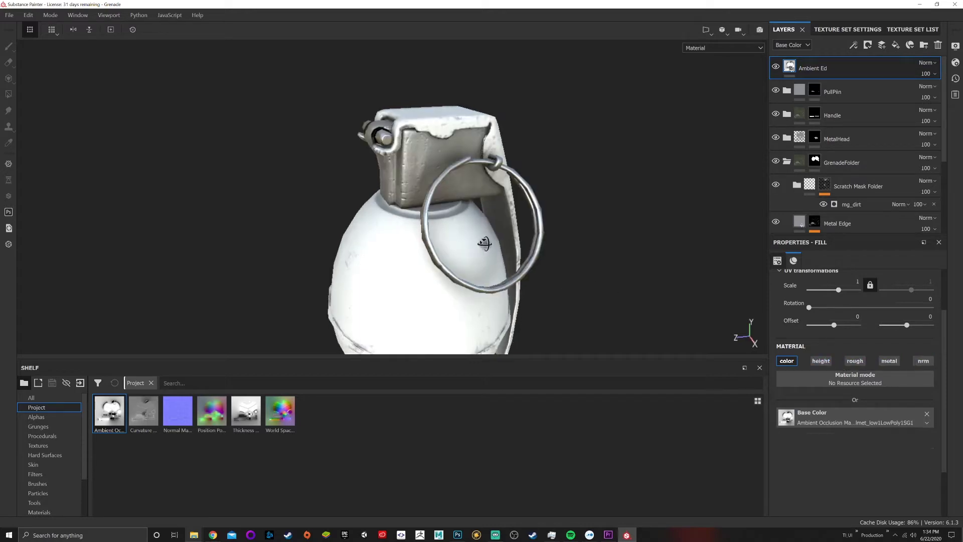
Set the Ambient Ed layer's blending mode to Overlay for the Base Color channel.
{"action": "left_click_drag", "start_coordinate": [486, 243], "coordinate": [528, 232], "text": "alt"}
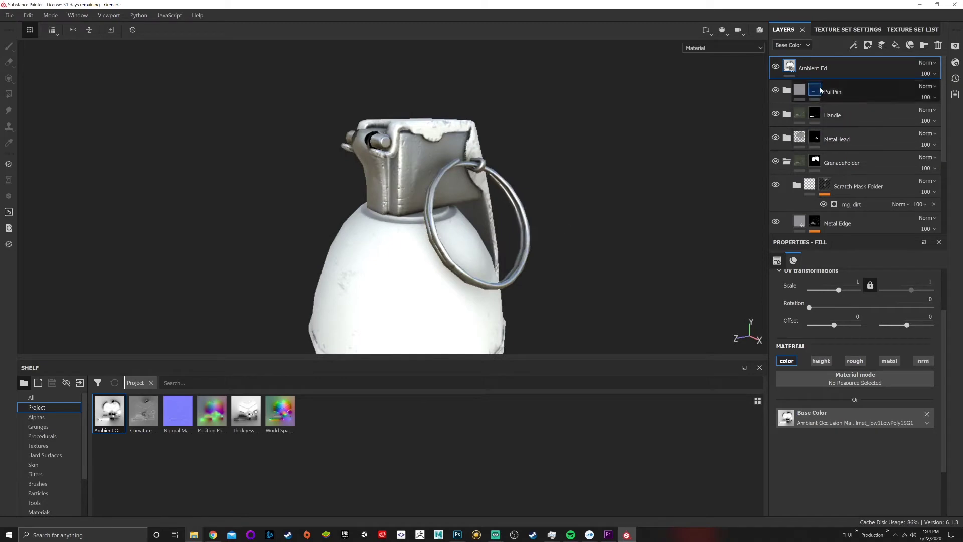
{"action": "left_click_drag", "start_coordinate": [412, 151], "coordinate": [375, 154], "text": "alt"}
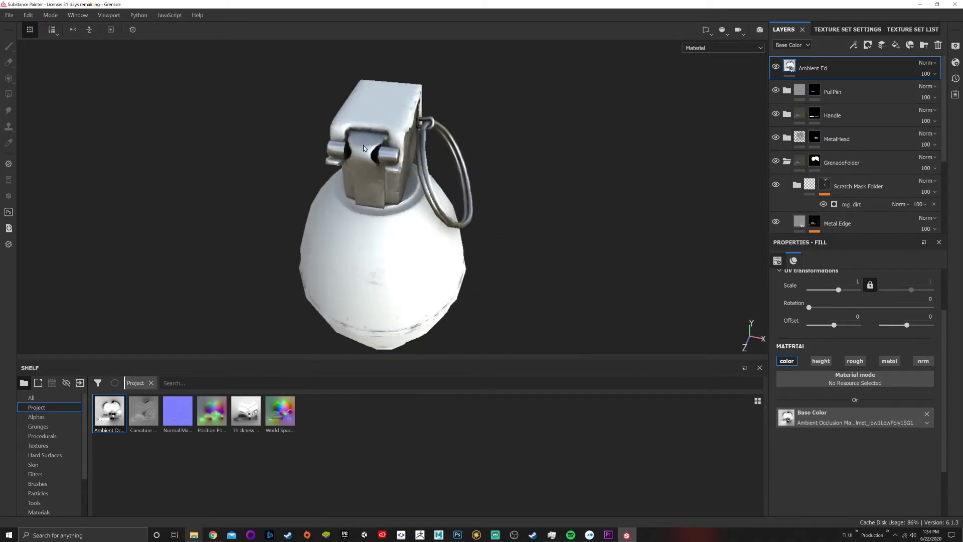
{"action": "scroll", "coordinate": [435, 191], "scroll_direction": "down", "scroll_amount": 3}
{"action": "scroll", "coordinate": [435, 191], "scroll_direction": "up", "scroll_amount": 4}
{"action": "left_click_drag", "start_coordinate": [504, 189], "coordinate": [447, 150], "text": "alt"}
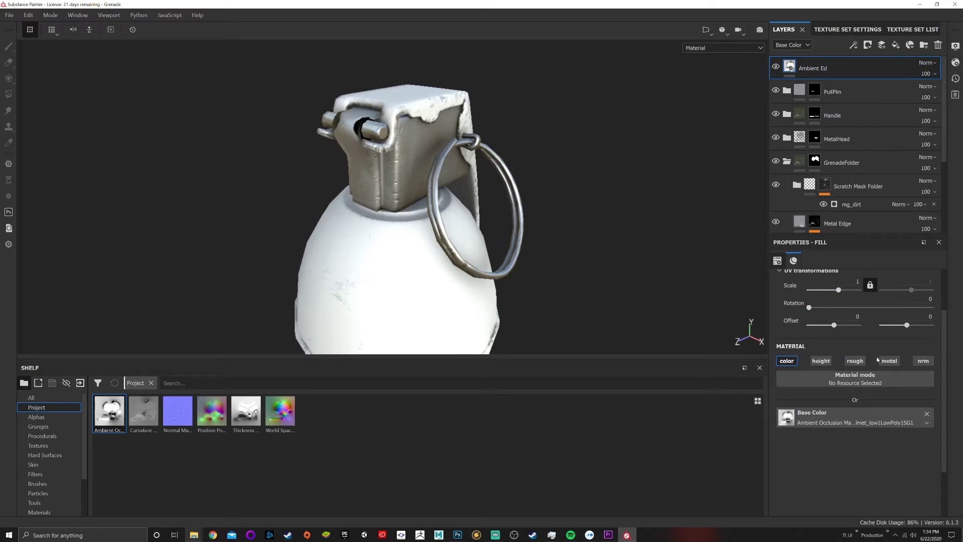
{"action": "left_click", "coordinate": [798, 50]}
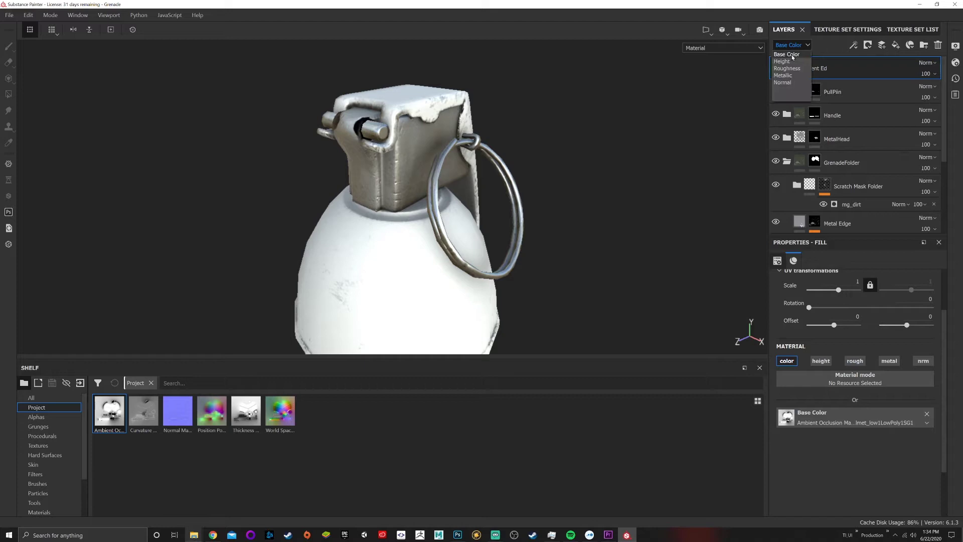
{"action": "left_click", "coordinate": [826, 45]}
{"action": "left_click", "coordinate": [934, 63]}
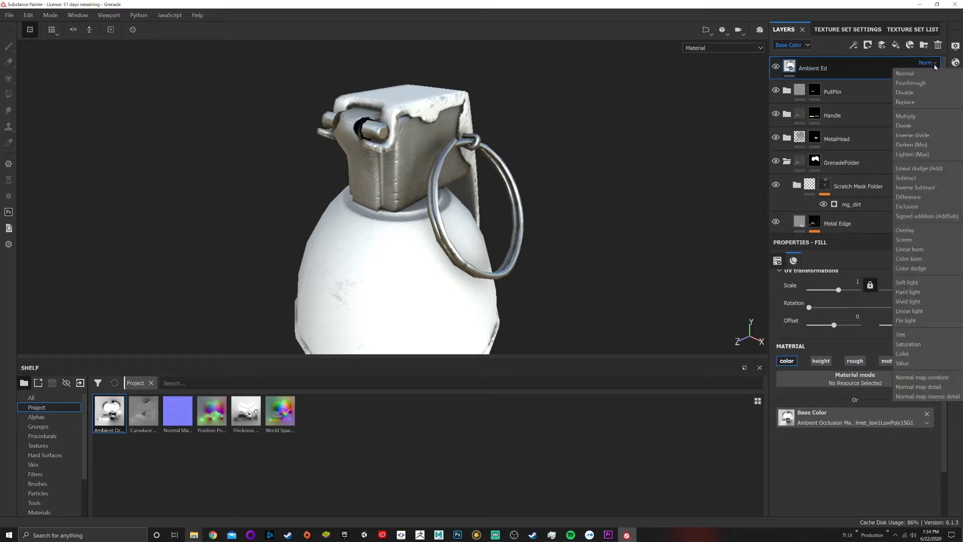
{"action": "left_click", "coordinate": [907, 230]}
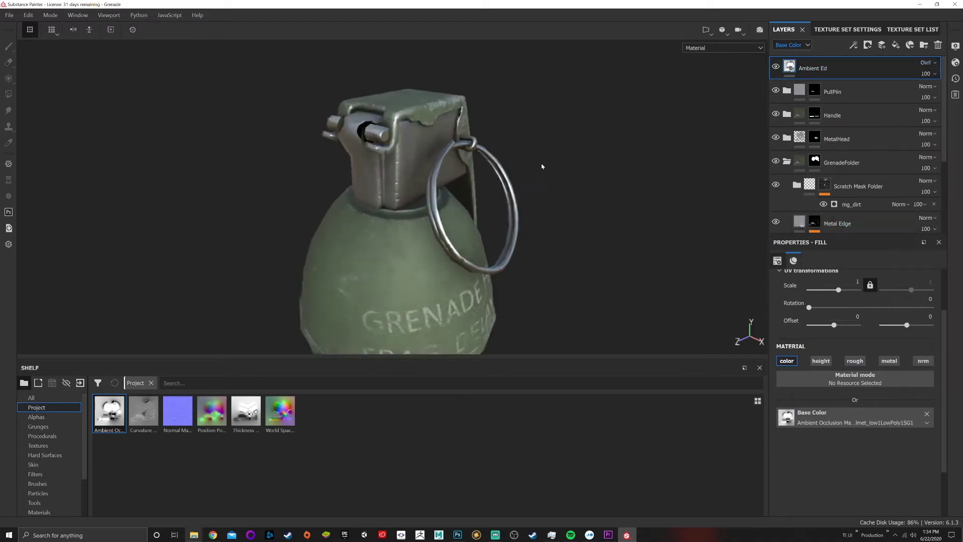
Compare the grenade's body and head with the Ambient Ed layer hidden and shown.
{"action": "scroll", "coordinate": [542, 167], "scroll_direction": "up", "scroll_amount": 5}
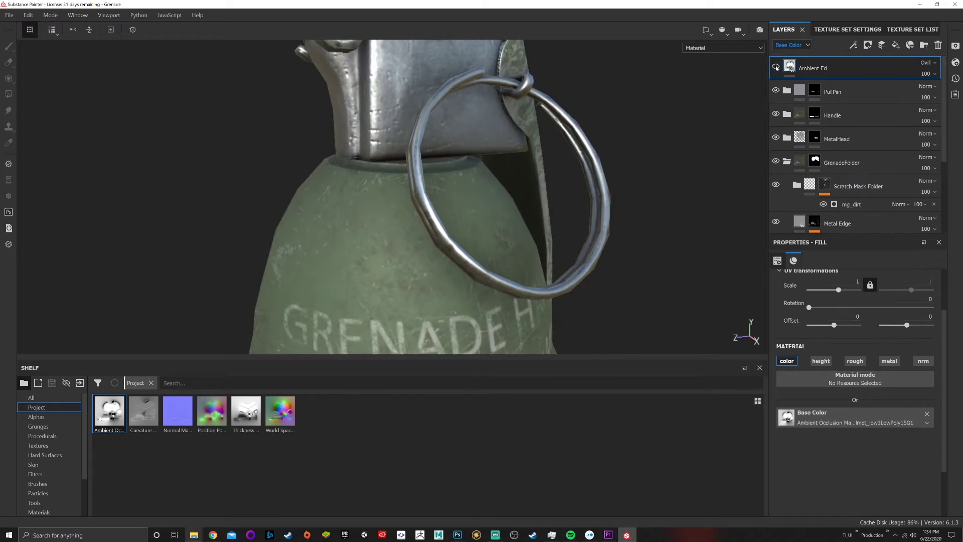
{"action": "scroll", "coordinate": [490, 148], "scroll_direction": "down", "scroll_amount": 5}
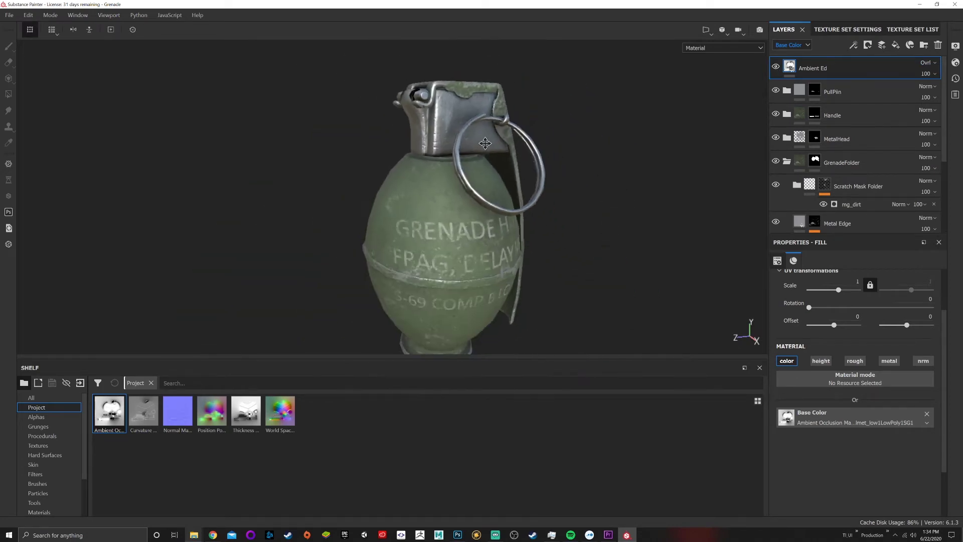
{"action": "middle_click_drag", "start_coordinate": [485, 144], "coordinate": [484, 153], "text": "alt"}
{"action": "scroll", "coordinate": [483, 148], "scroll_direction": "down", "scroll_amount": 1}
{"action": "scroll", "coordinate": [482, 147], "scroll_direction": "up", "scroll_amount": 1}
{"action": "scroll", "coordinate": [475, 167], "scroll_direction": "down", "scroll_amount": 2}
{"action": "scroll", "coordinate": [475, 167], "scroll_direction": "up", "scroll_amount": 4}
{"action": "left_click_drag", "start_coordinate": [460, 186], "coordinate": [457, 195], "text": "alt"}
{"action": "middle_click_drag", "start_coordinate": [457, 195], "coordinate": [468, 89], "text": "alt"}
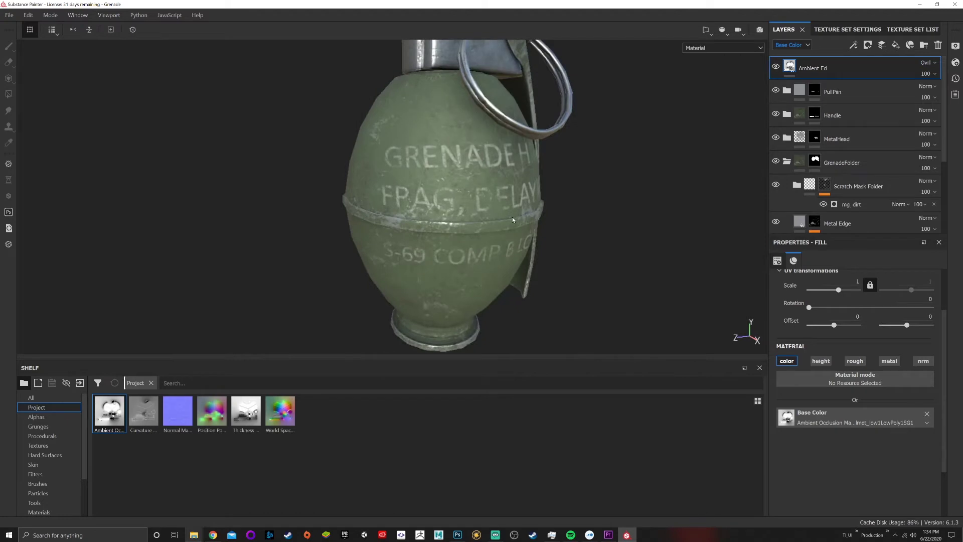
{"action": "left_click", "coordinate": [775, 68]}
{"action": "left_click", "coordinate": [775, 67]}
Examine the ambient occlusion overlay's shading on the grenade's head, ring and body from different angles.
{"action": "middle_click_drag", "start_coordinate": [531, 99], "coordinate": [546, 179]}
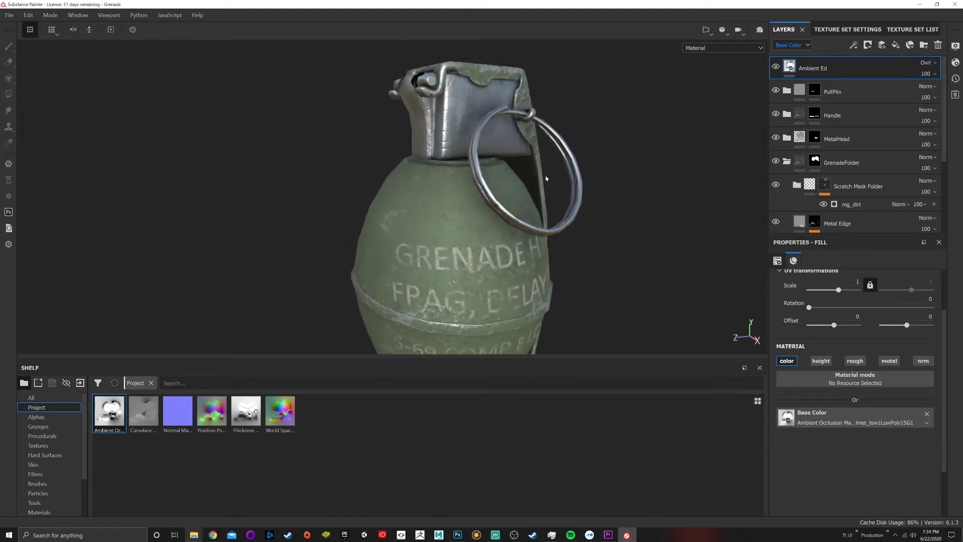
{"action": "left_click_drag", "start_coordinate": [627, 161], "coordinate": [563, 170], "text": "alt"}
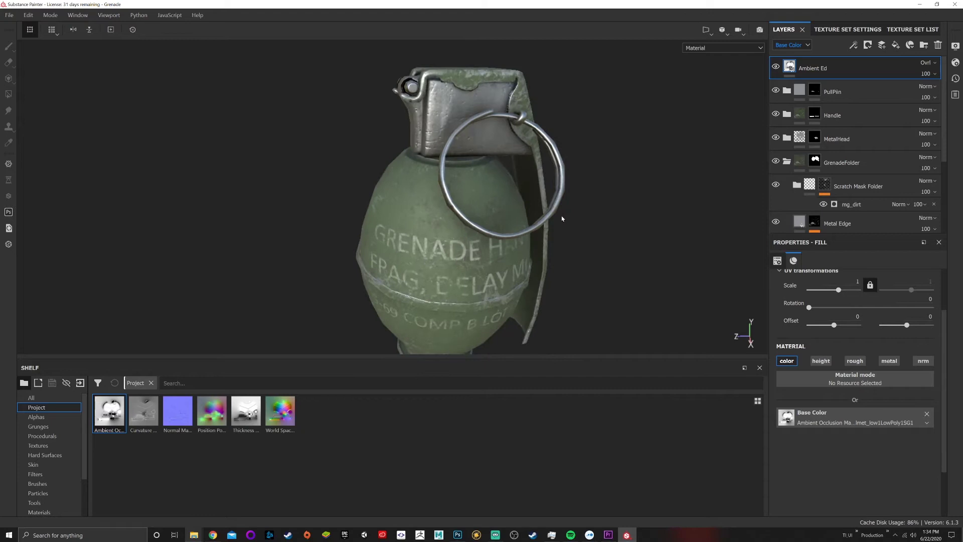
{"action": "right_click_drag", "start_coordinate": [563, 217], "coordinate": [462, 176], "text": "alt"}
{"action": "middle_click_drag", "start_coordinate": [463, 177], "coordinate": [417, 218], "text": "alt"}
{"action": "left_click_drag", "start_coordinate": [417, 219], "coordinate": [468, 231], "text": "alt"}
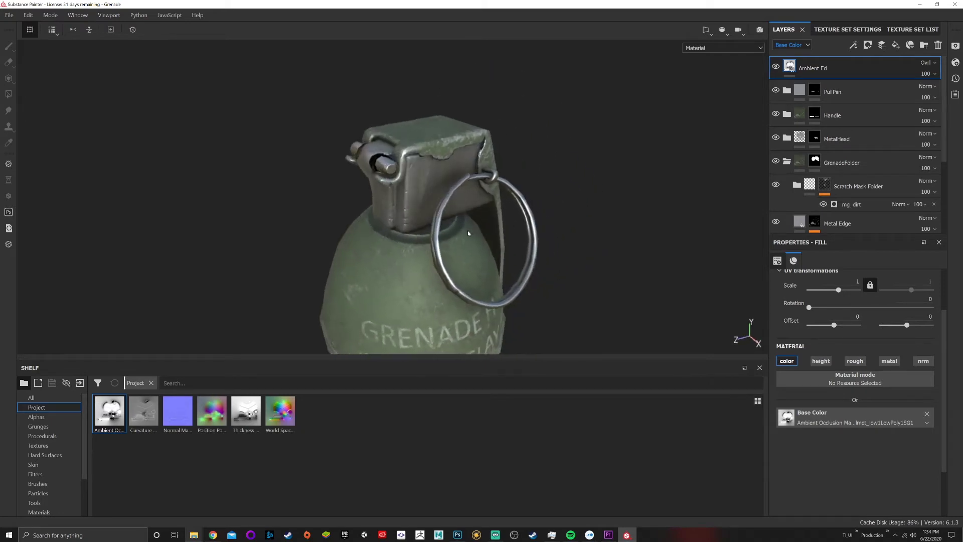
{"action": "middle_click_drag", "start_coordinate": [468, 231], "coordinate": [461, 176], "text": "alt"}
{"action": "scroll", "coordinate": [442, 158], "scroll_direction": "down", "scroll_amount": 2}
{"action": "scroll", "coordinate": [442, 158], "scroll_direction": "up", "scroll_amount": 3}
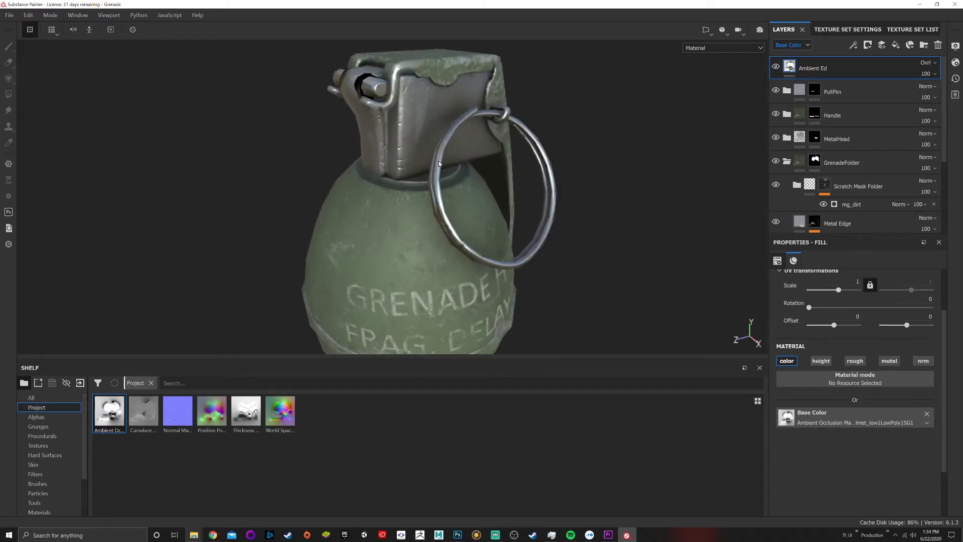
{"action": "scroll", "coordinate": [393, 164], "scroll_direction": "down", "scroll_amount": 1}
{"action": "left_click_drag", "start_coordinate": [393, 164], "coordinate": [548, 153], "text": "alt"}
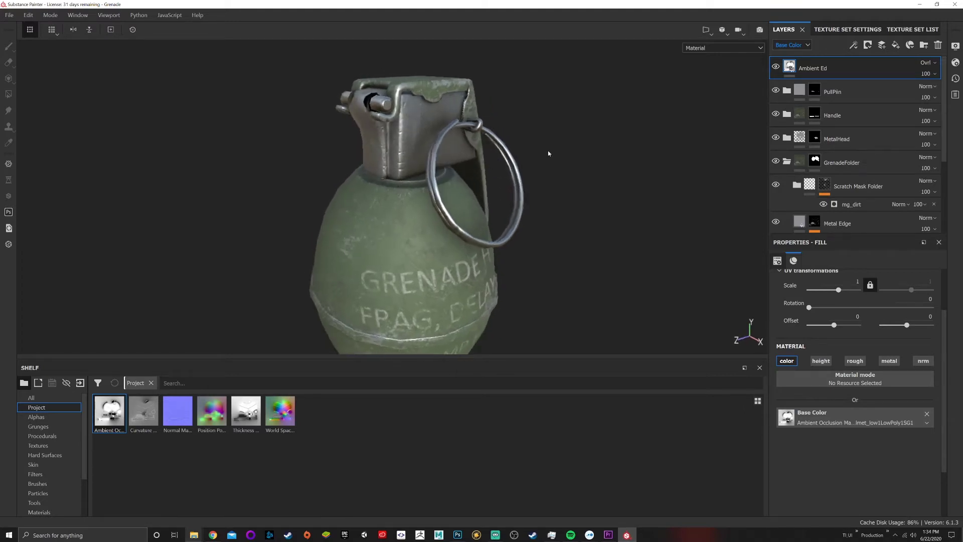
Toggle the Ambient Ed layer's visibility to compare the grenade's shading with and without the overlay.
{"action": "left_click", "coordinate": [775, 68]}
{"action": "left_click", "coordinate": [775, 67]}
{"action": "left_click", "coordinate": [775, 67]}
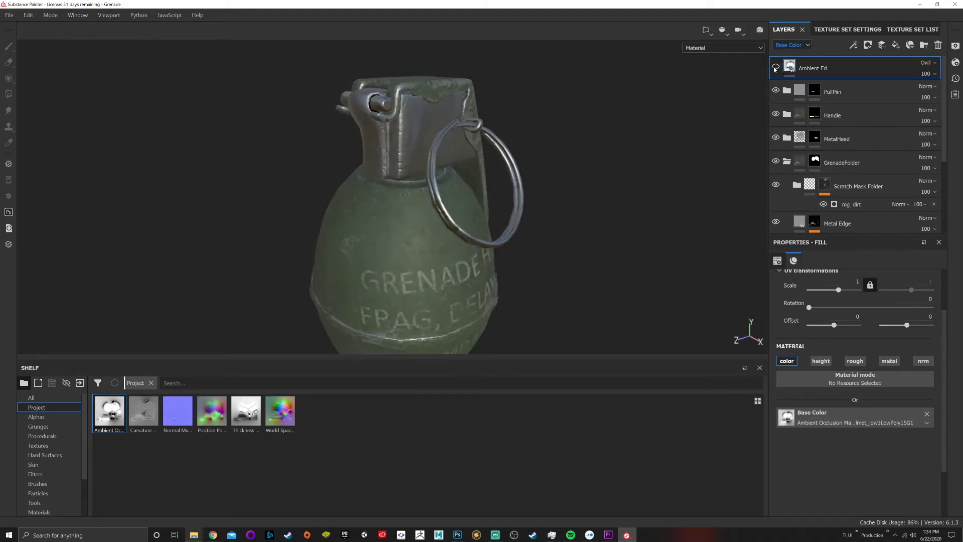
{"action": "left_click", "coordinate": [775, 67]}
{"action": "left_click", "coordinate": [774, 68]}
{"action": "left_click", "coordinate": [775, 68]}
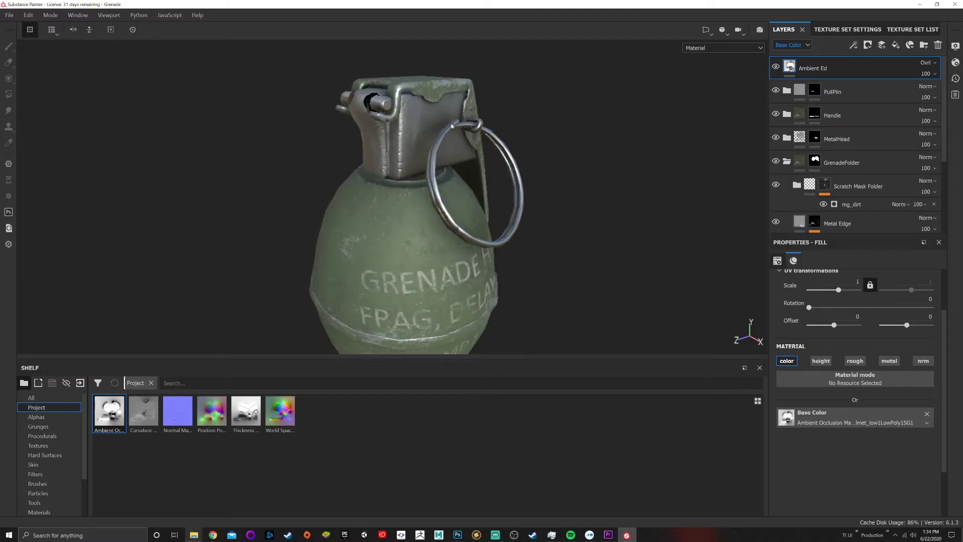
Add a white mask to the Ambient Ed layer.
{"action": "left_click_drag", "start_coordinate": [472, 193], "coordinate": [400, 171], "text": "alt"}
{"action": "middle_click_drag", "start_coordinate": [400, 172], "coordinate": [446, 173], "text": "alt"}
{"action": "left_click_drag", "start_coordinate": [446, 174], "coordinate": [444, 189], "text": "alt"}
{"action": "middle_click_drag", "start_coordinate": [444, 188], "coordinate": [443, 236], "text": "alt"}
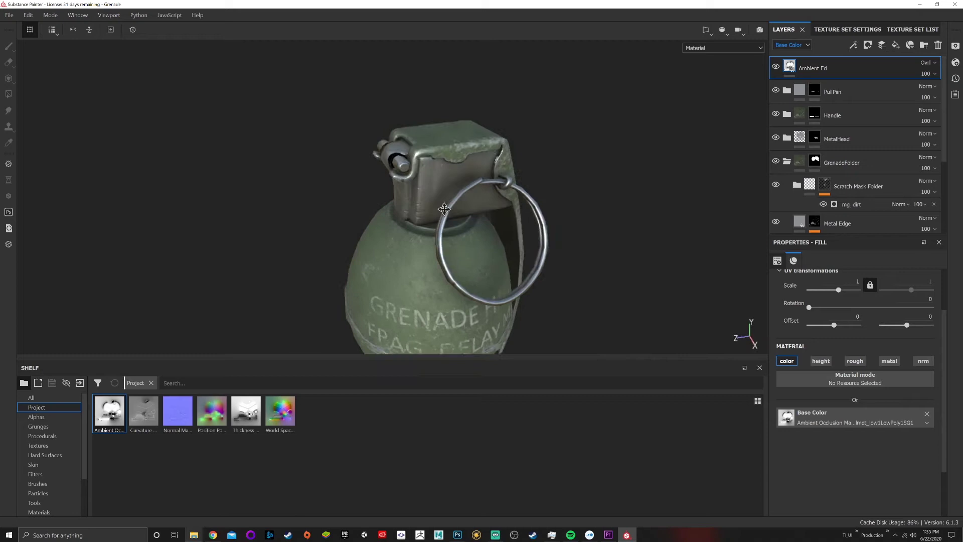
{"action": "right_click_drag", "start_coordinate": [443, 235], "coordinate": [459, 201], "text": "alt"}
{"action": "mouse_move", "coordinate": [459, 200]}
{"action": "left_mouse_down", "text": "alt"}
{"action": "mouse_move", "coordinate": [426, 201]}
{"action": "mouse_move", "coordinate": [448, 207]}
{"action": "left_mouse_up", "text": "alt"}
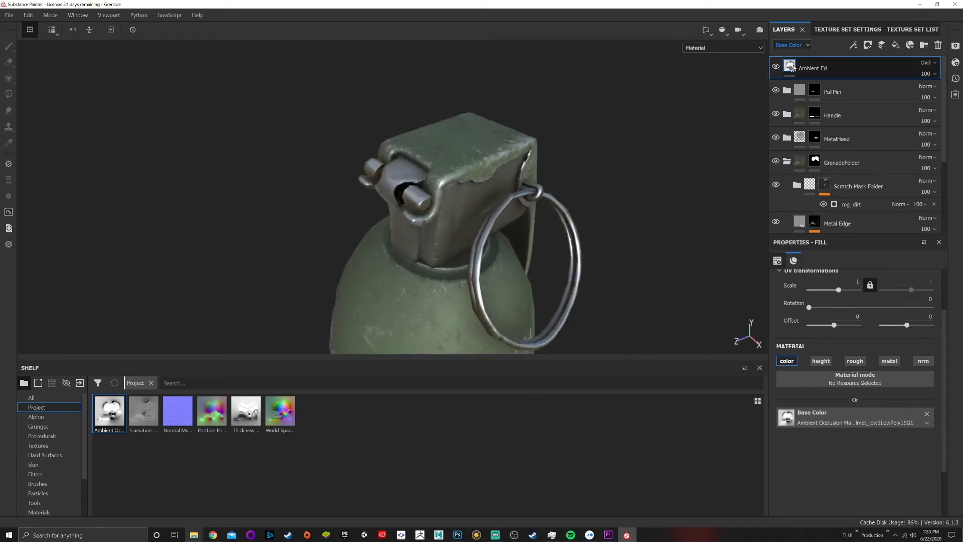
{"action": "right_click", "coordinate": [793, 67]}
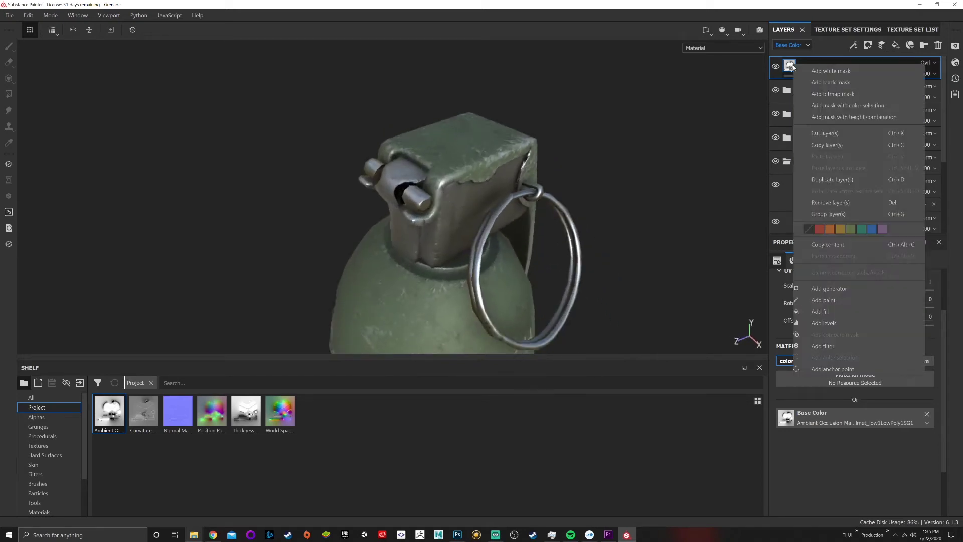
{"action": "left_click", "coordinate": [823, 71]}
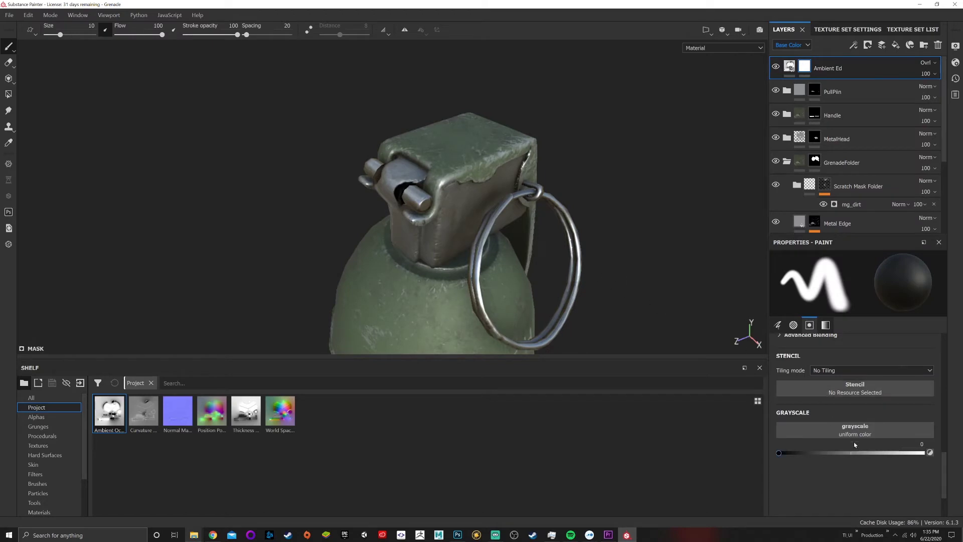
Paint on the Ambient Ed mask with grayscale 0 over the dark occlusion spot where the pin enters the metal head's rounded hinge.
{"action": "scroll", "coordinate": [396, 190], "scroll_direction": "down", "scroll_amount": 3}
{"action": "scroll", "coordinate": [396, 189], "scroll_direction": "up", "scroll_amount": 7}
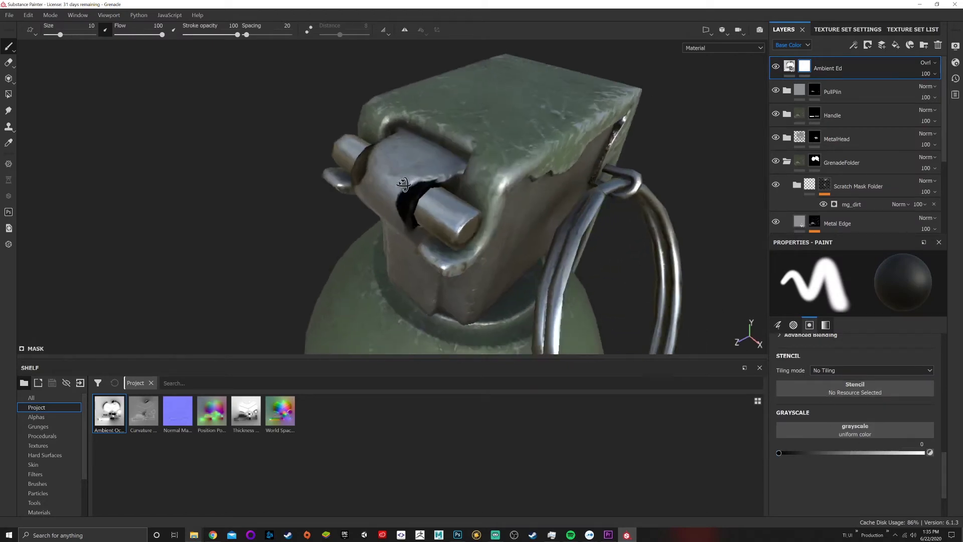
{"action": "left_click_drag", "start_coordinate": [396, 190], "coordinate": [414, 189], "text": "alt"}
{"action": "left_click", "coordinate": [414, 188]}
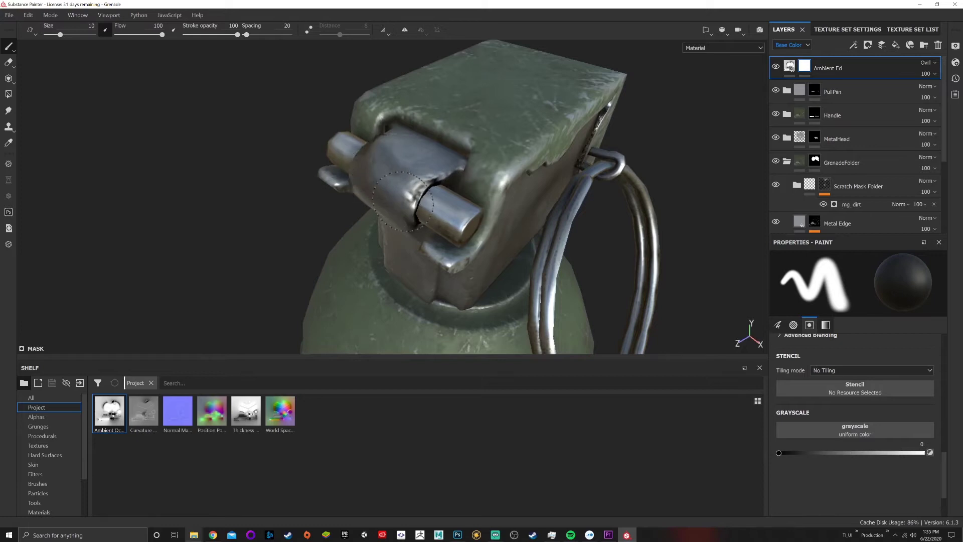
Examine the painted-out occlusion spot and the surrounding metal head and pin from different angles and distances.
{"action": "left_click_drag", "start_coordinate": [403, 203], "coordinate": [394, 176], "text": "alt"}
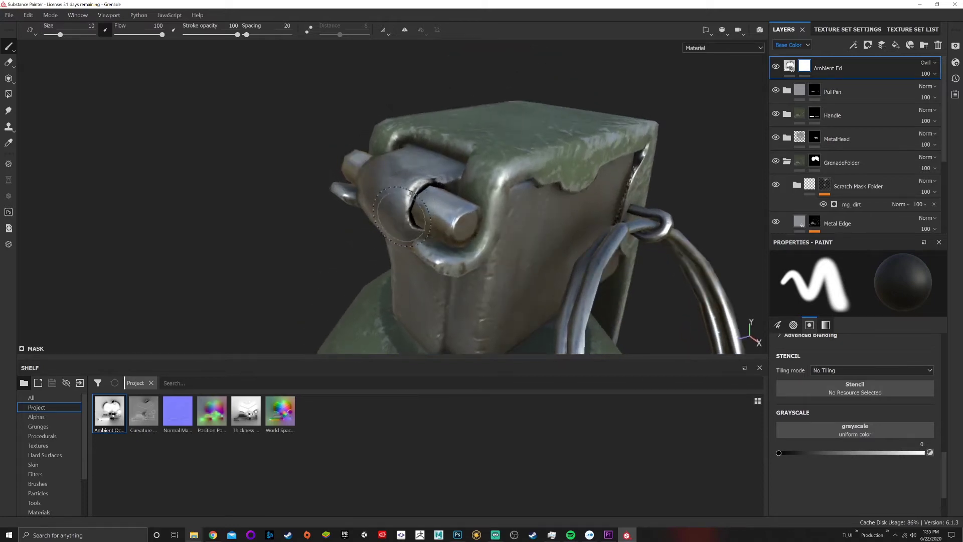
{"action": "left_click_drag", "start_coordinate": [402, 216], "coordinate": [679, 205], "text": "alt"}
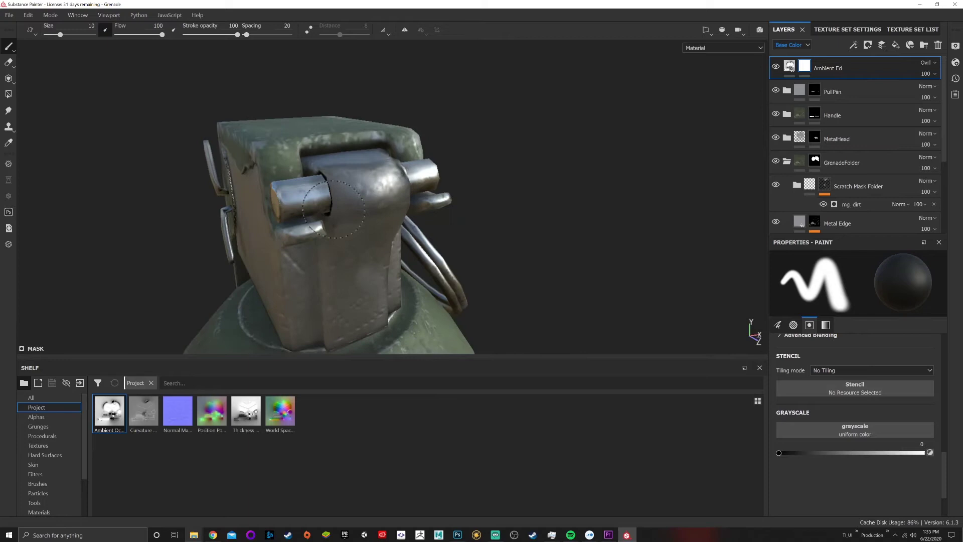
{"action": "left_click_drag", "start_coordinate": [336, 200], "coordinate": [457, 215], "text": "alt"}
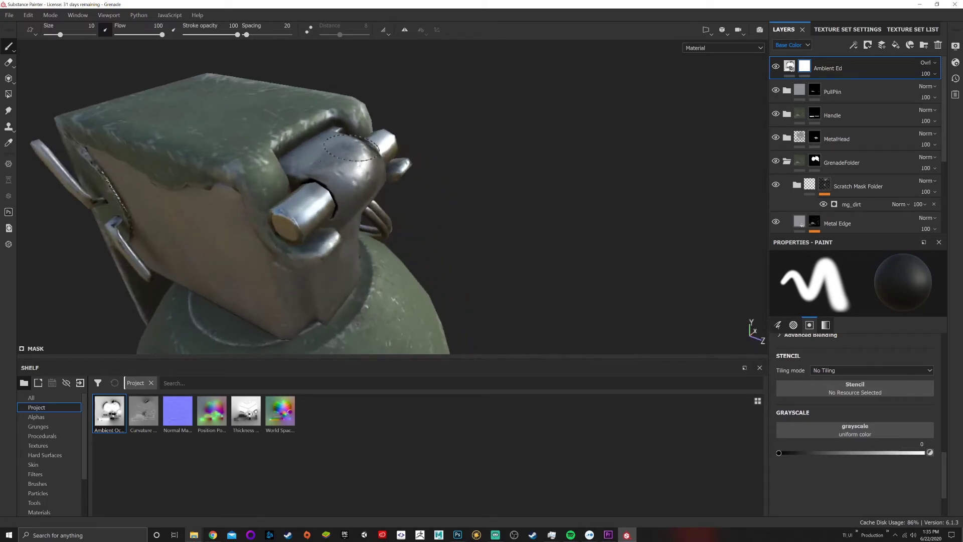
{"action": "left_click_drag", "start_coordinate": [437, 166], "coordinate": [258, 170], "text": "alt"}
{"action": "scroll", "coordinate": [258, 170], "scroll_direction": "down", "scroll_amount": 3}
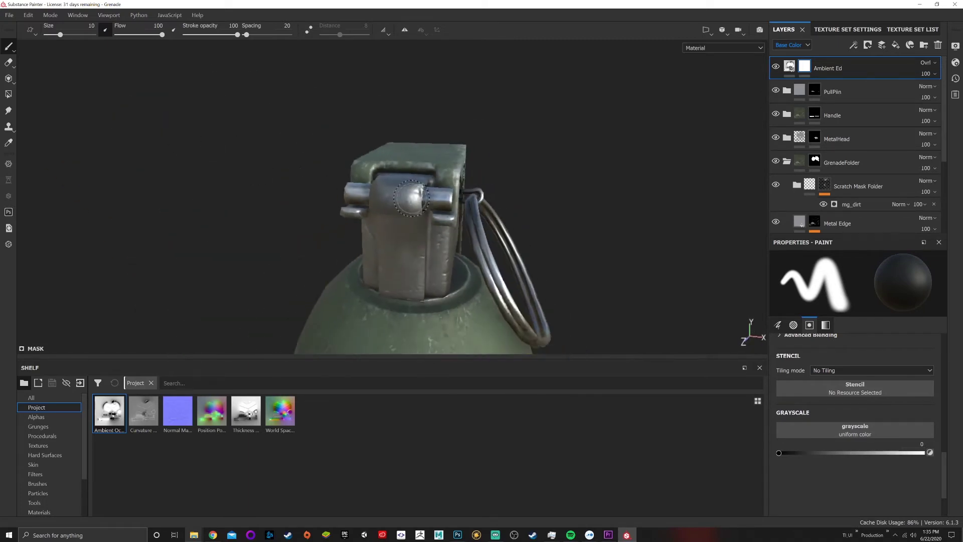
{"action": "scroll", "coordinate": [373, 204], "scroll_direction": "up", "scroll_amount": 4}
{"action": "left_click_drag", "start_coordinate": [407, 301], "coordinate": [406, 228], "text": "alt"}
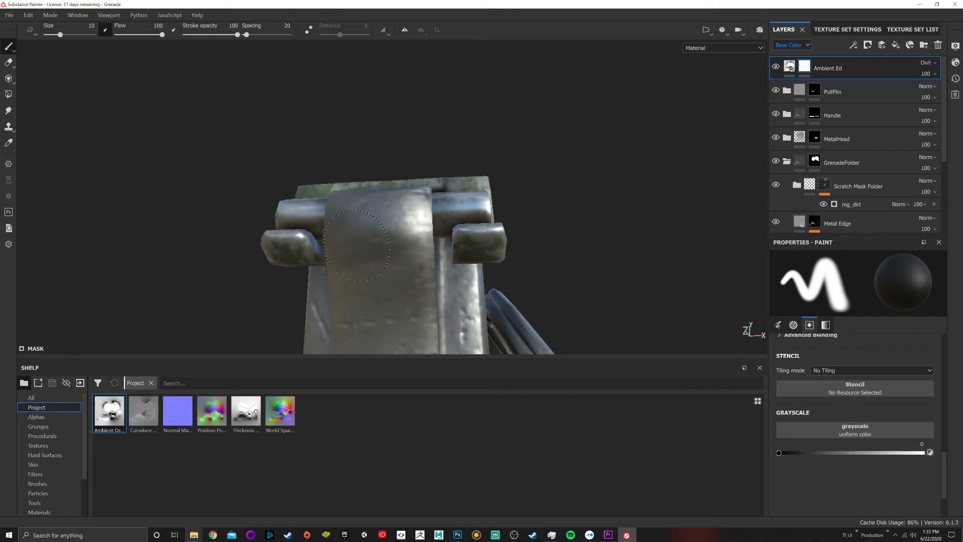
{"action": "scroll", "coordinate": [427, 242], "scroll_direction": "down", "scroll_amount": 6}
{"action": "left_click_drag", "start_coordinate": [493, 254], "coordinate": [432, 291], "text": "alt"}
{"action": "scroll", "coordinate": [439, 281], "scroll_direction": "down", "scroll_amount": 2}
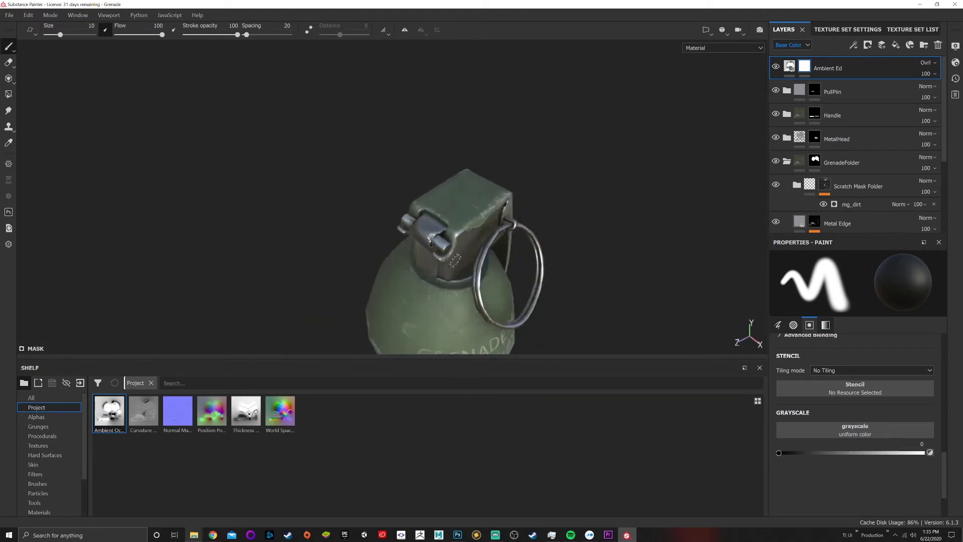
{"action": "scroll", "coordinate": [452, 261], "scroll_direction": "up", "scroll_amount": 6}
{"action": "left_click_drag", "start_coordinate": [452, 260], "coordinate": [459, 193], "text": "alt"}
{"action": "scroll", "coordinate": [616, 203], "scroll_direction": "down", "scroll_amount": 5}
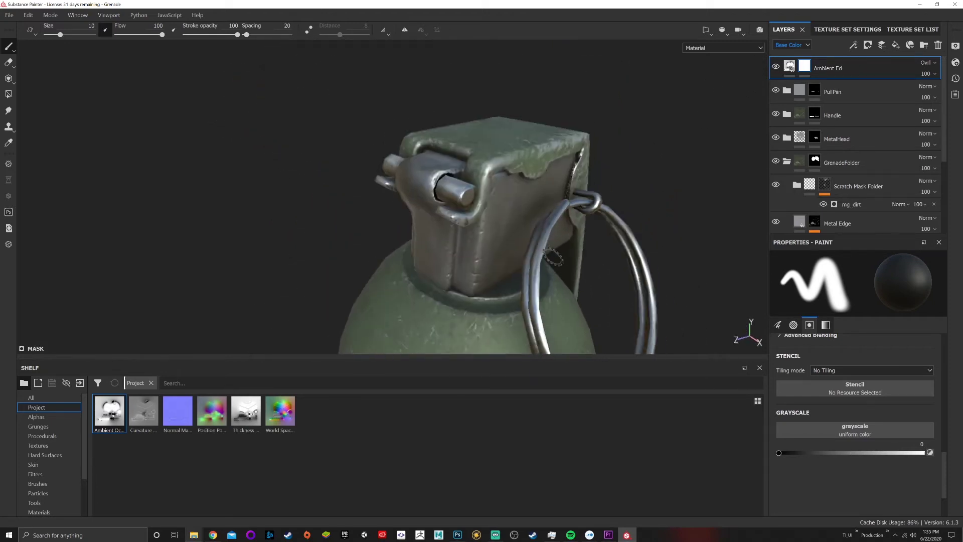
Compare the grenade's head and upper body with the masked Ambient Ed layer hidden and shown.
{"action": "middle_click_drag", "start_coordinate": [622, 248], "coordinate": [540, 161], "text": "alt"}
{"action": "left_click", "coordinate": [776, 67]}
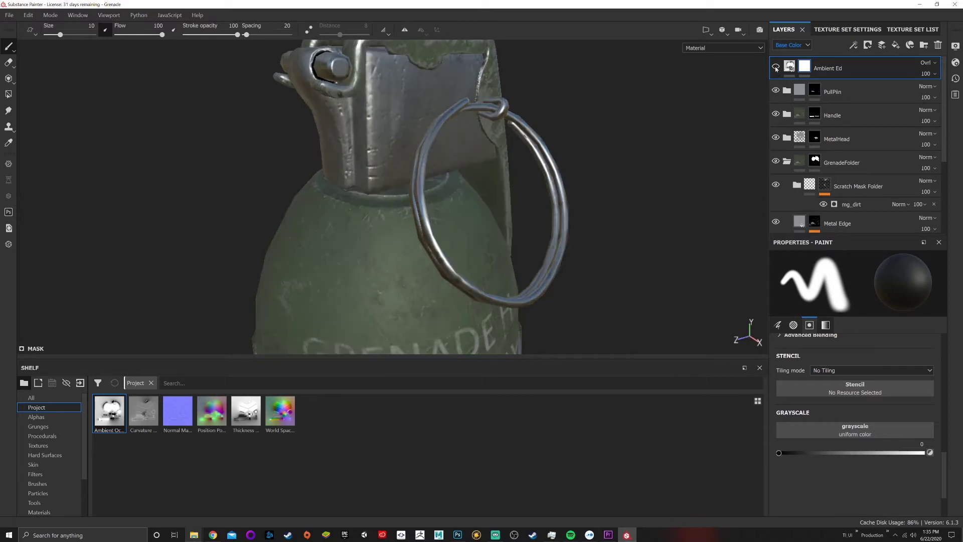
{"action": "left_click", "coordinate": [776, 67]}
{"action": "left_click_drag", "start_coordinate": [418, 164], "coordinate": [520, 212], "text": "alt"}
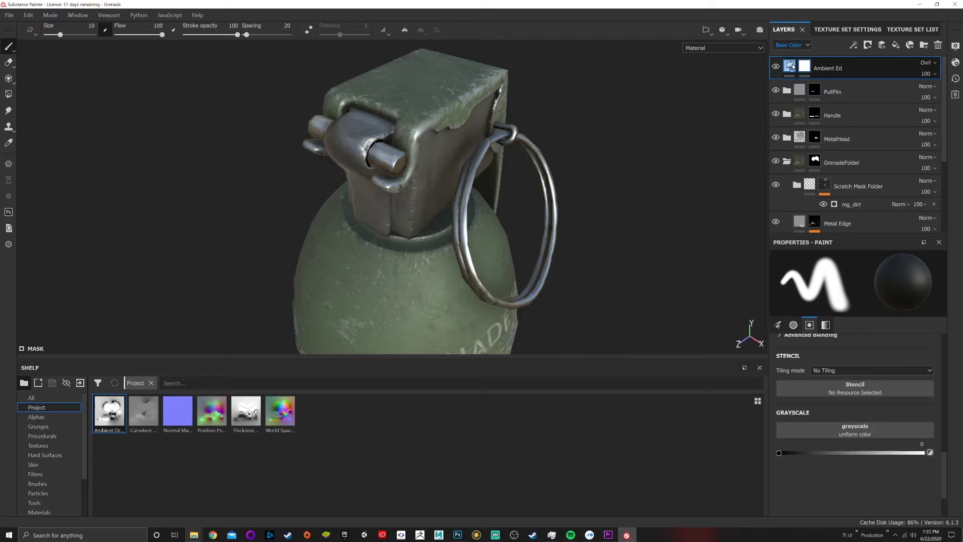
Set the Ambient Ed layer's opacity to 61 for the Base Color channel, previewing the grenade at 0 opacity first.
{"action": "left_click", "coordinate": [791, 66]}
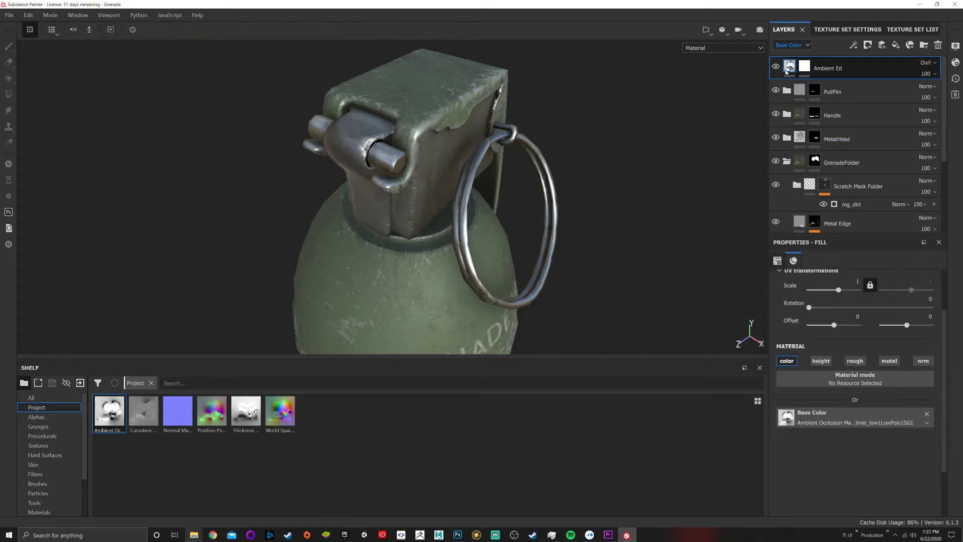
{"action": "left_click", "coordinate": [934, 74]}
{"action": "left_click_drag", "start_coordinate": [959, 92], "coordinate": [907, 92]}
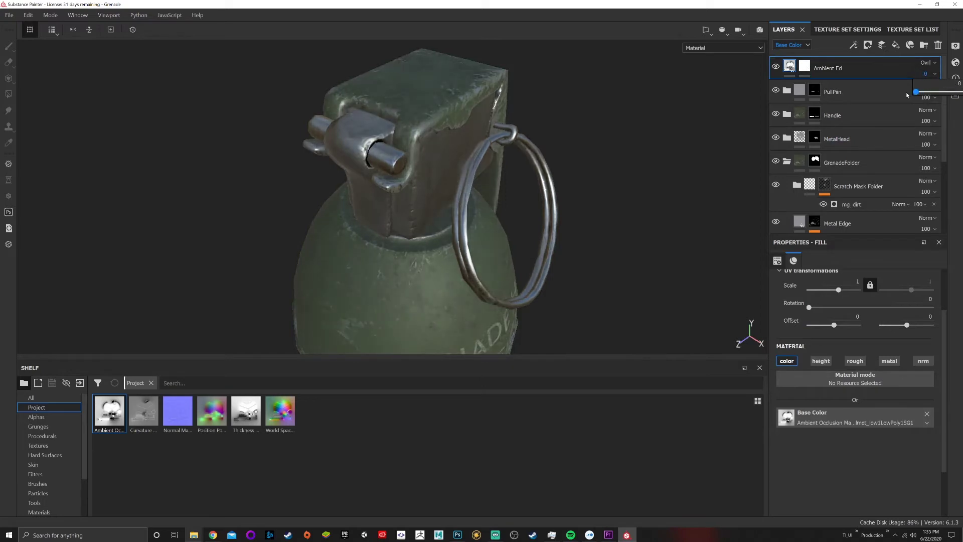
{"action": "left_click_drag", "start_coordinate": [504, 131], "coordinate": [446, 92], "text": "alt"}
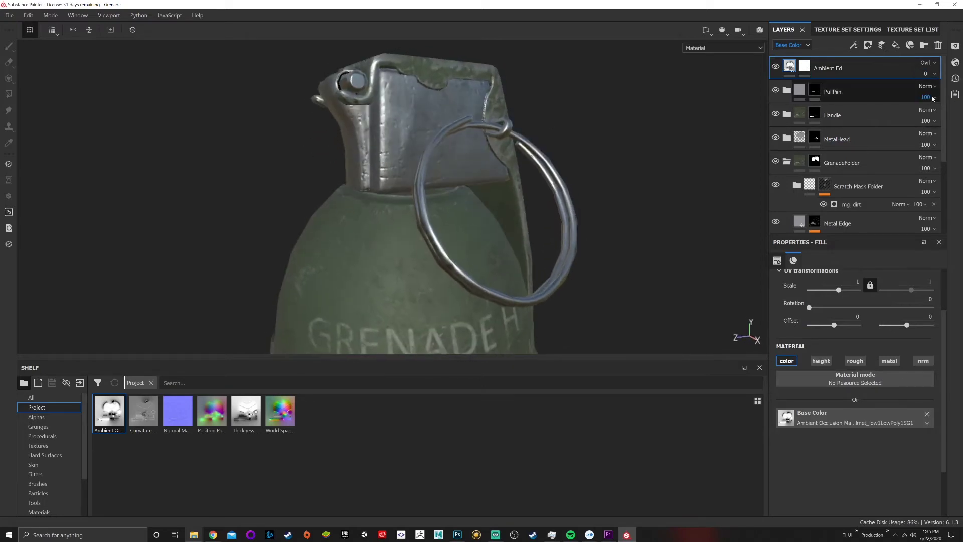
{"action": "left_click", "coordinate": [935, 74]}
{"action": "left_click_drag", "start_coordinate": [915, 93], "coordinate": [942, 100]}
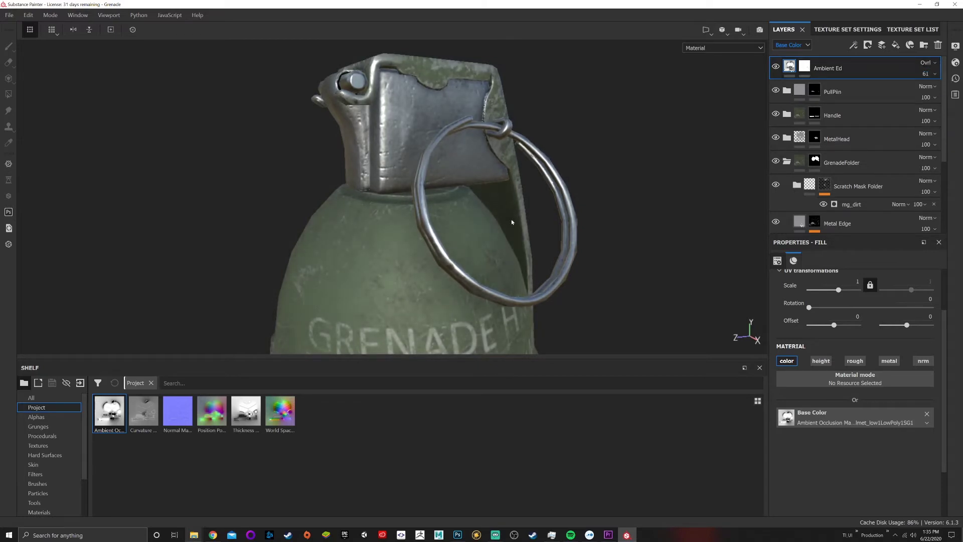
Compare the whole grenade with the reduced-opacity Ambient Ed layer hidden and shown.
{"action": "scroll", "coordinate": [511, 219], "scroll_direction": "down", "scroll_amount": 3}
{"action": "left_click", "coordinate": [776, 66]}
{"action": "left_click", "coordinate": [776, 67]}
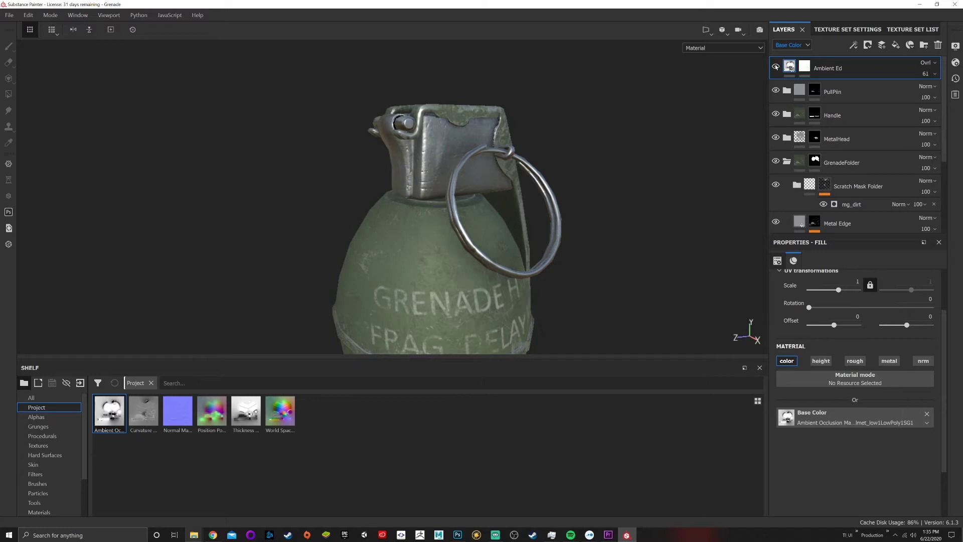
{"action": "left_click", "coordinate": [776, 67]}
{"action": "left_click", "coordinate": [775, 66]}
{"action": "left_click_drag", "start_coordinate": [427, 248], "coordinate": [581, 163], "text": "alt"}
Select the Ambient Ed layer's mask and examine the overlay's shading on the grenade's body, neck and base.
{"action": "left_click", "coordinate": [805, 70]}
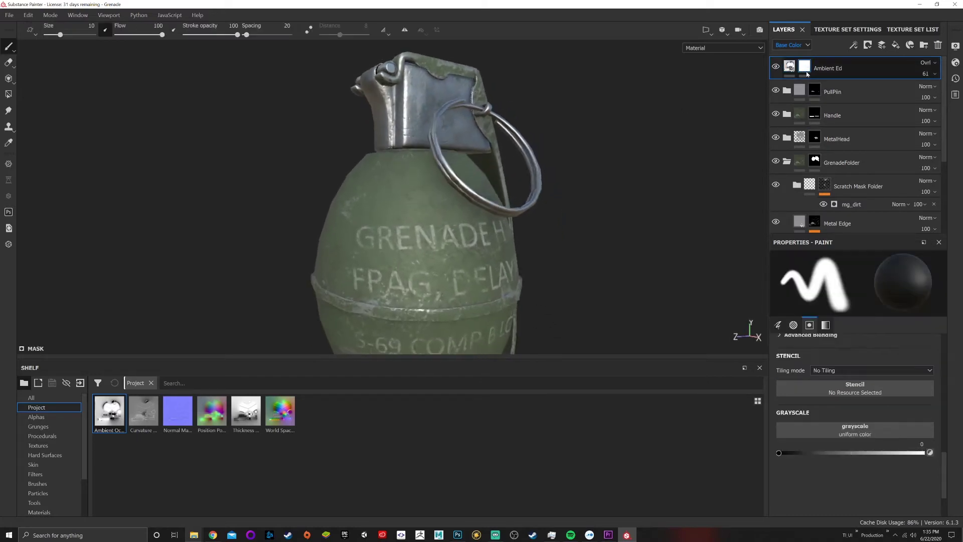
{"action": "scroll", "coordinate": [469, 256], "scroll_direction": "down", "scroll_amount": 1}
{"action": "scroll", "coordinate": [466, 251], "scroll_direction": "up", "scroll_amount": 3}
{"action": "middle_click_drag", "start_coordinate": [465, 234], "coordinate": [497, 215], "text": "alt"}
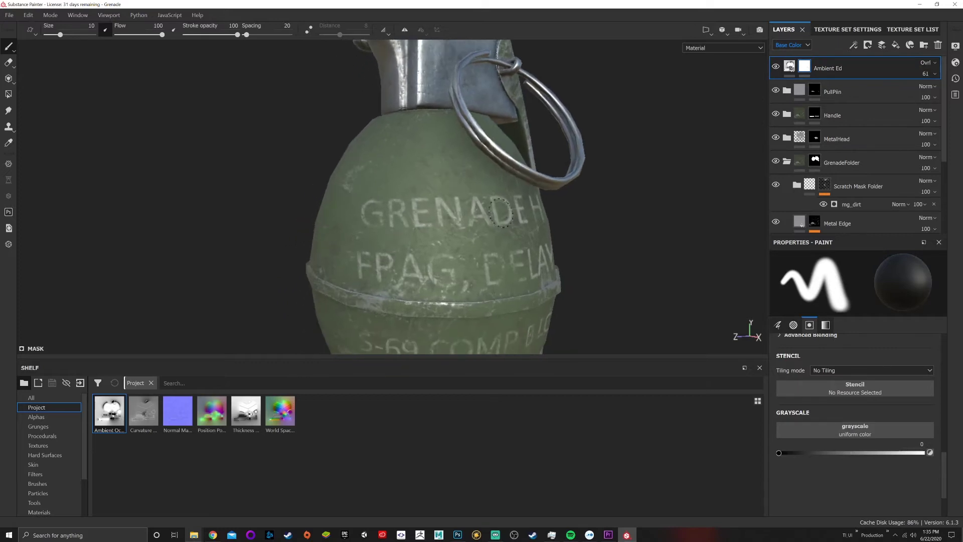
{"action": "scroll", "coordinate": [498, 212], "scroll_direction": "down", "scroll_amount": 5}
{"action": "left_click_drag", "start_coordinate": [498, 211], "coordinate": [509, 229], "text": "alt"}
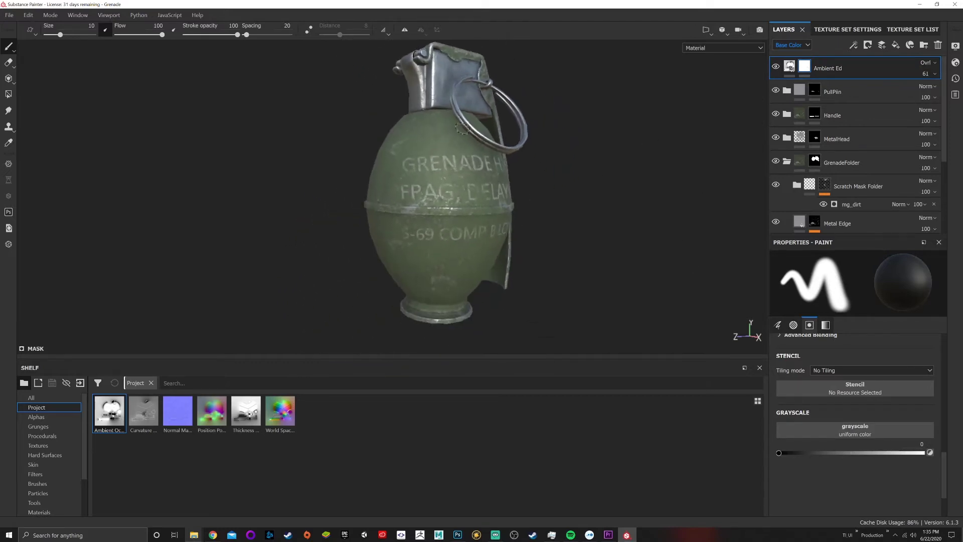
{"action": "left_click_drag", "start_coordinate": [463, 129], "coordinate": [462, 141], "text": "alt"}
{"action": "middle_click_drag", "start_coordinate": [463, 140], "coordinate": [464, 187], "text": "alt"}
{"action": "scroll", "coordinate": [463, 181], "scroll_direction": "down", "scroll_amount": 4}
{"action": "scroll", "coordinate": [459, 175], "scroll_direction": "up", "scroll_amount": 6}
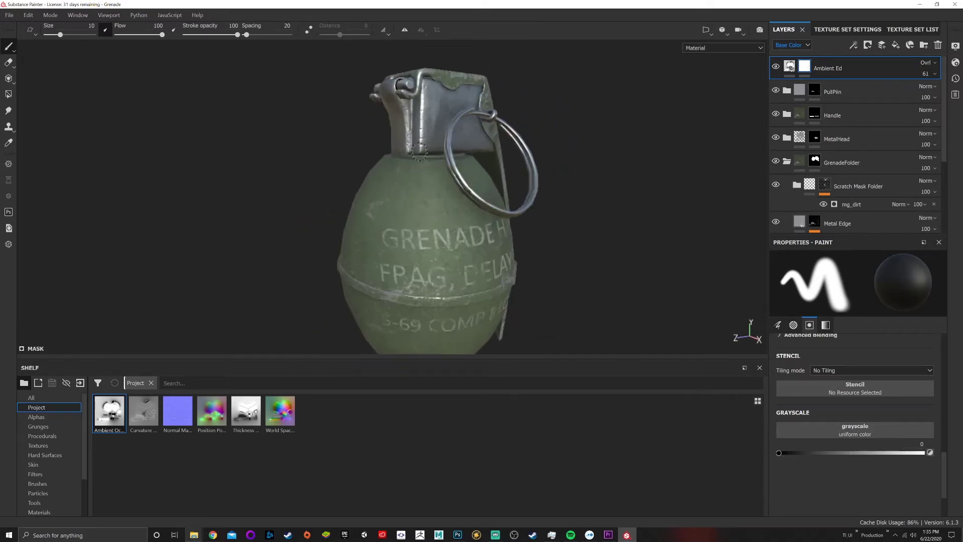
{"action": "mouse_move", "coordinate": [420, 151]}
{"action": "left_mouse_down", "text": "alt"}
{"action": "mouse_move", "coordinate": [510, 193]}
{"action": "mouse_move", "coordinate": [421, 160]}
{"action": "left_mouse_up", "text": "alt"}
{"action": "middle_click_drag", "start_coordinate": [411, 193], "coordinate": [375, 154], "text": "alt"}
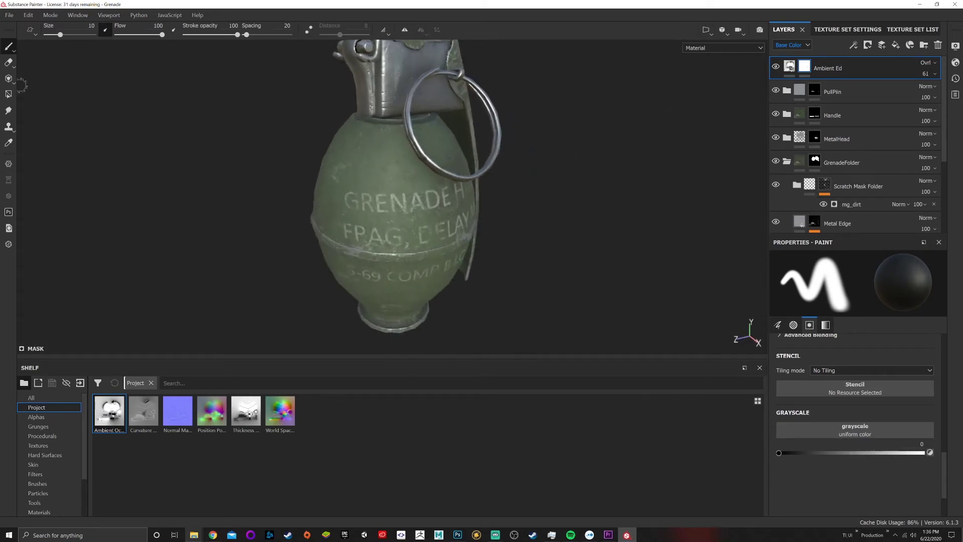
Activate the Polygon Fill tool on the Ambient Ed mask and show the 3D and UV views side by side.
{"action": "left_click", "coordinate": [8, 94]}
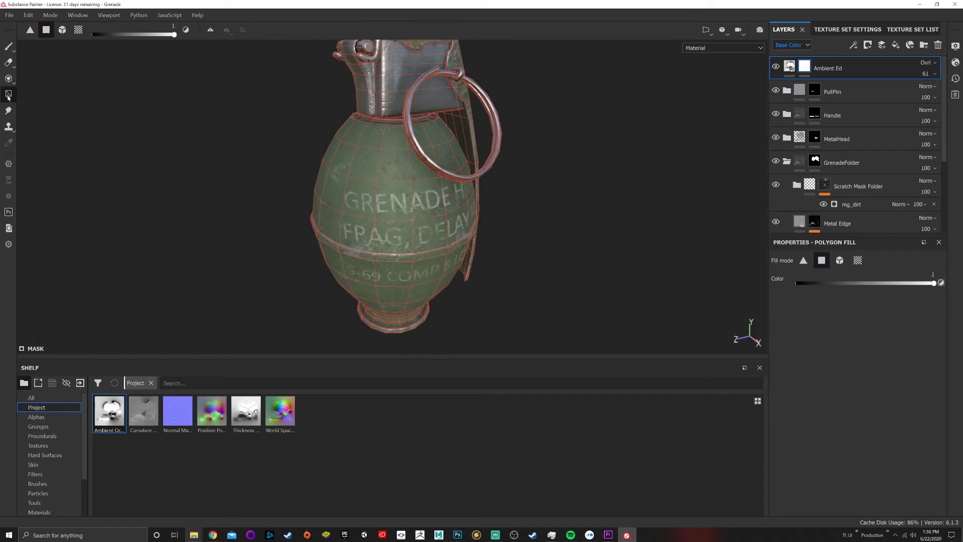
{"action": "left_click", "coordinate": [701, 31]}
{"action": "left_click", "coordinate": [720, 47]}
{"action": "scroll", "coordinate": [579, 192], "scroll_direction": "down", "scroll_amount": 5}
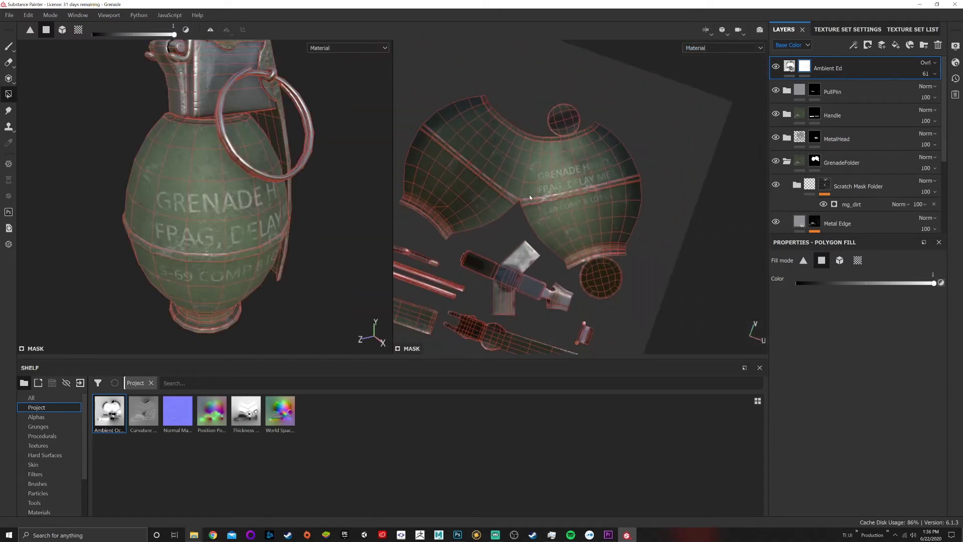
Mask the ambient occlusion overlay off the grenade body using the mesh fill mode with color 0.
{"action": "left_click", "coordinate": [839, 260]}
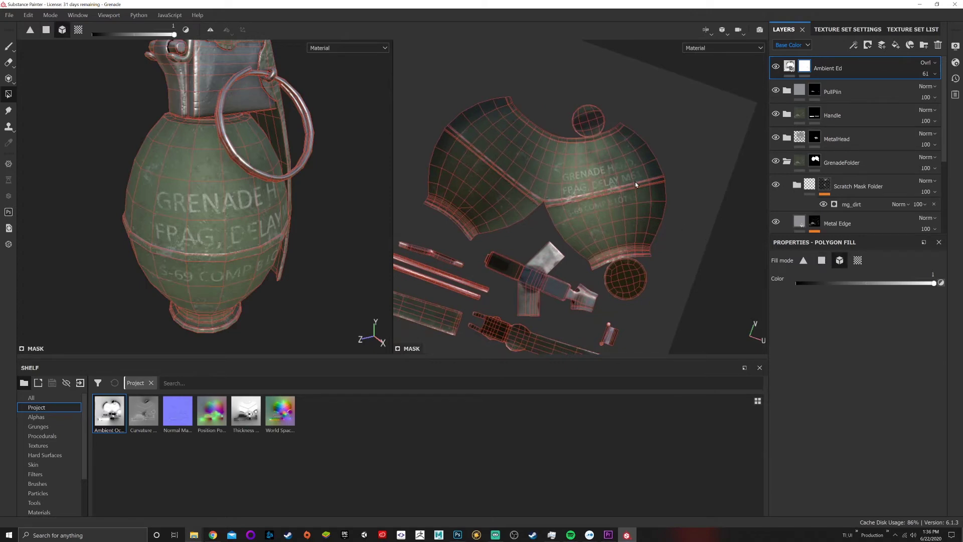
{"action": "left_click_drag", "start_coordinate": [828, 283], "coordinate": [797, 284]}
{"action": "mouse_move", "coordinate": [310, 221]}
{"action": "right_mouse_down", "text": "alt"}
{"action": "mouse_move", "coordinate": [230, 191]}
{"action": "mouse_move", "coordinate": [306, 215]}
{"action": "right_mouse_up", "text": "alt"}
{"action": "middle_click_drag", "start_coordinate": [195, 134], "coordinate": [334, 237], "text": "alt"}
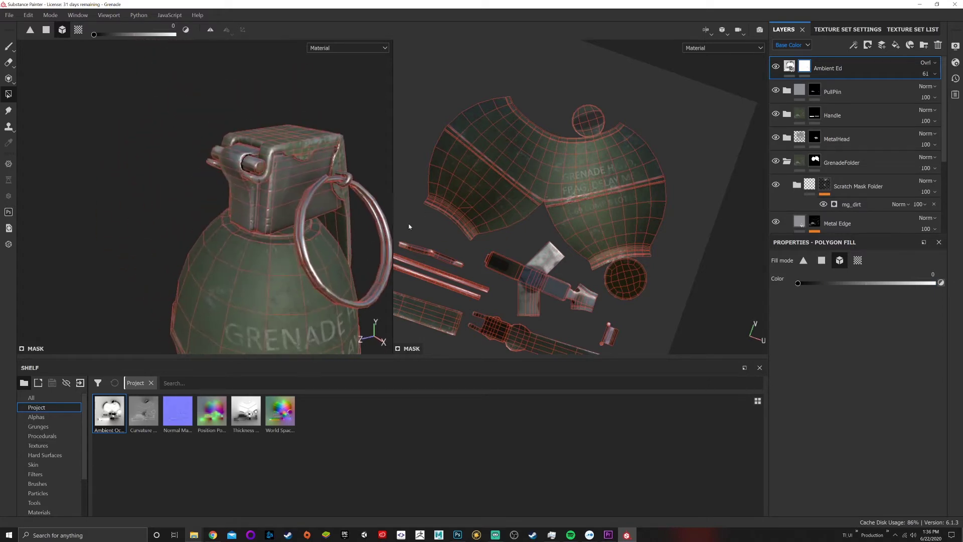
Restore the overlay on the ring of faces at the body's neck using the quad fill mode with color 1.
{"action": "scroll", "coordinate": [403, 226], "scroll_direction": "down", "scroll_amount": 1}
{"action": "scroll", "coordinate": [339, 224], "scroll_direction": "down", "scroll_amount": 1}
{"action": "left_click_drag", "start_coordinate": [270, 272], "coordinate": [329, 231], "text": "alt"}
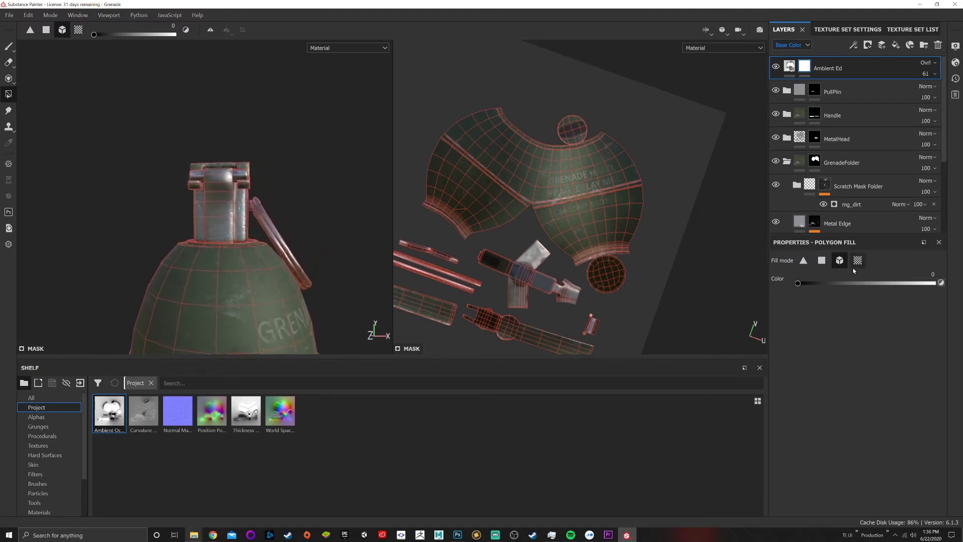
{"action": "left_click", "coordinate": [824, 261]}
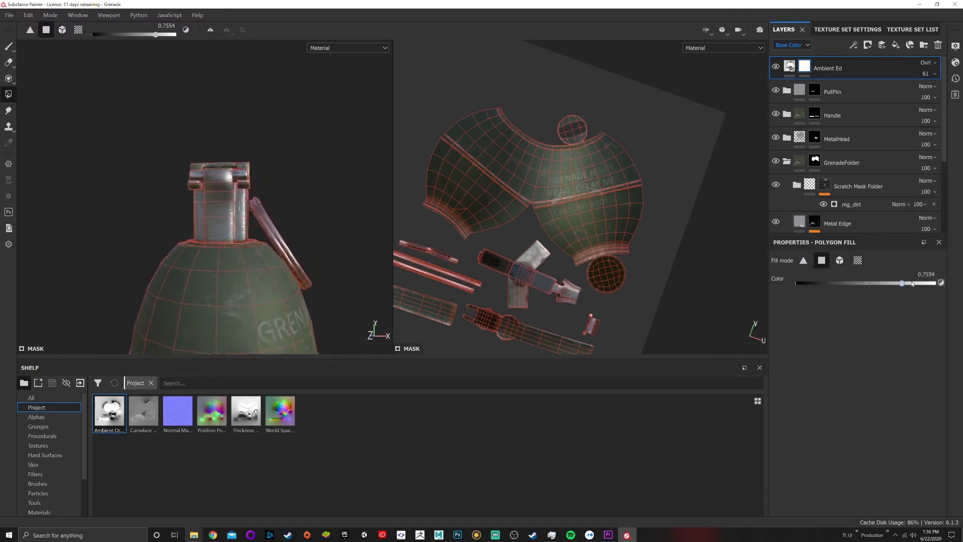
{"action": "left_click_drag", "start_coordinate": [204, 242], "coordinate": [289, 252]}
Fill the faces of the grenade's base ring with color 1 in the Ambient Ed mask.
{"action": "middle_click_drag", "start_coordinate": [285, 260], "coordinate": [288, 108], "text": "alt"}
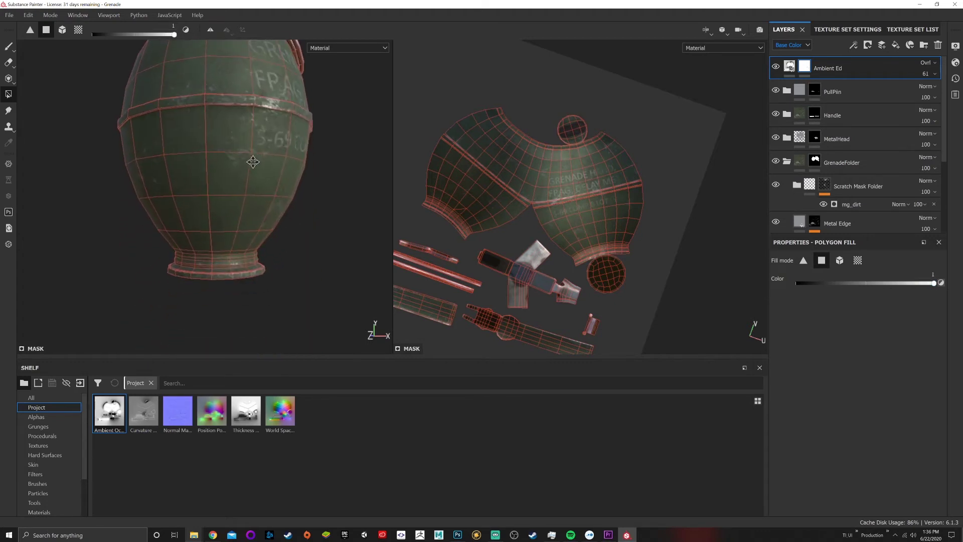
{"action": "middle_click_drag", "start_coordinate": [253, 162], "coordinate": [252, 132], "text": "alt"}
{"action": "scroll", "coordinate": [273, 289], "scroll_direction": "up", "scroll_amount": 2}
{"action": "middle_click_drag", "start_coordinate": [269, 294], "coordinate": [273, 259], "text": "alt"}
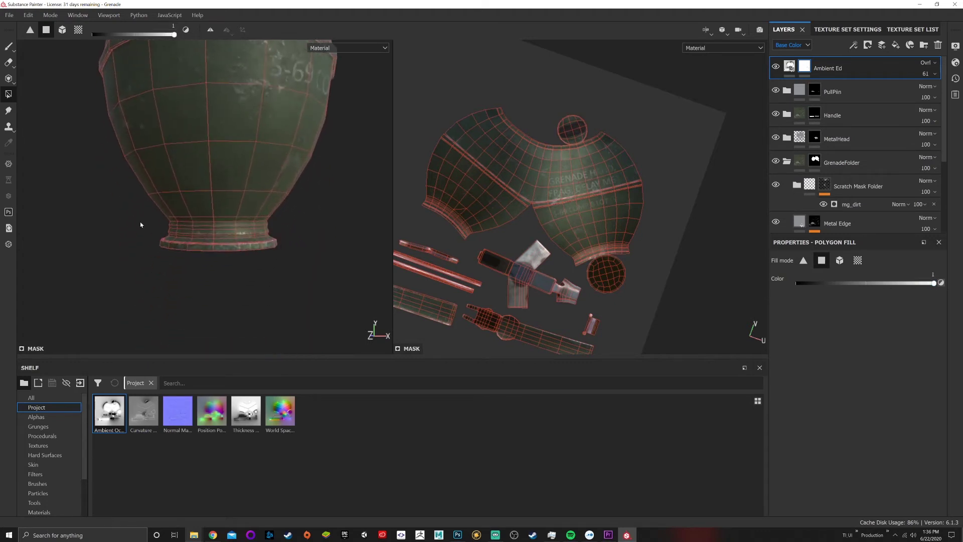
{"action": "left_click_drag", "start_coordinate": [142, 215], "coordinate": [328, 282]}
{"action": "scroll", "coordinate": [301, 78], "scroll_direction": "down", "scroll_amount": 1}
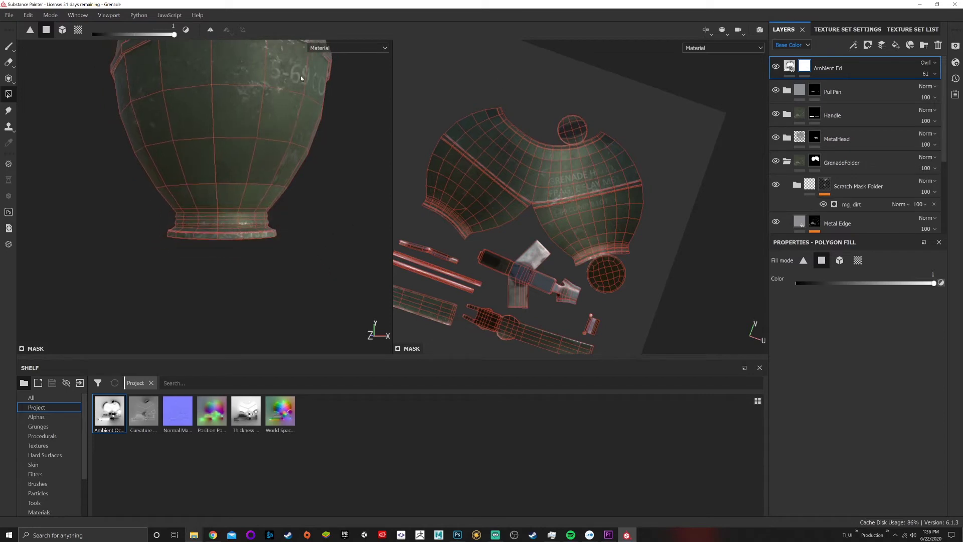
Fill the raised seam band around the middle of the grenade body with color 1 in the mask.
{"action": "middle_click_drag", "start_coordinate": [280, 184], "coordinate": [272, 249], "text": "alt"}
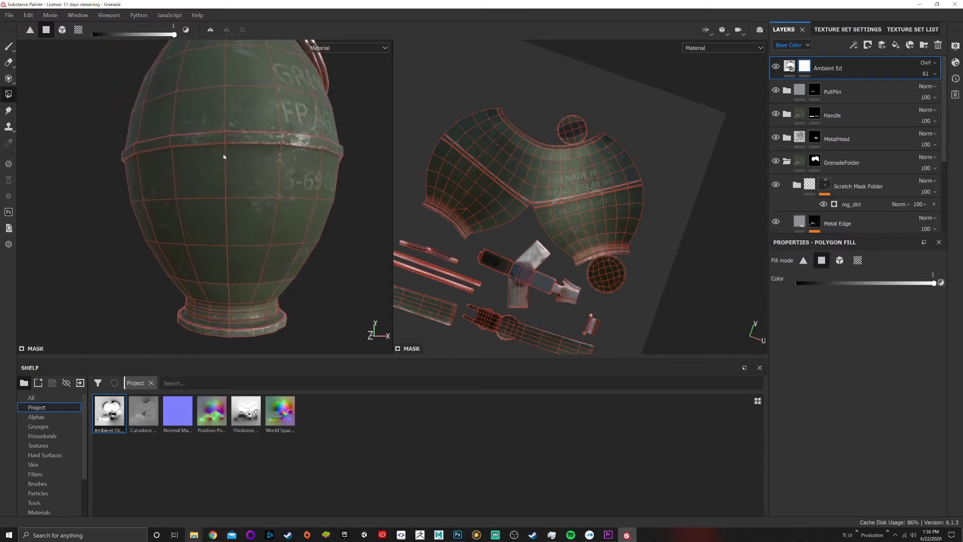
{"action": "left_click_drag", "start_coordinate": [224, 155], "coordinate": [234, 178], "text": "alt"}
{"action": "middle_click_drag", "start_coordinate": [195, 151], "coordinate": [210, 203], "text": "alt"}
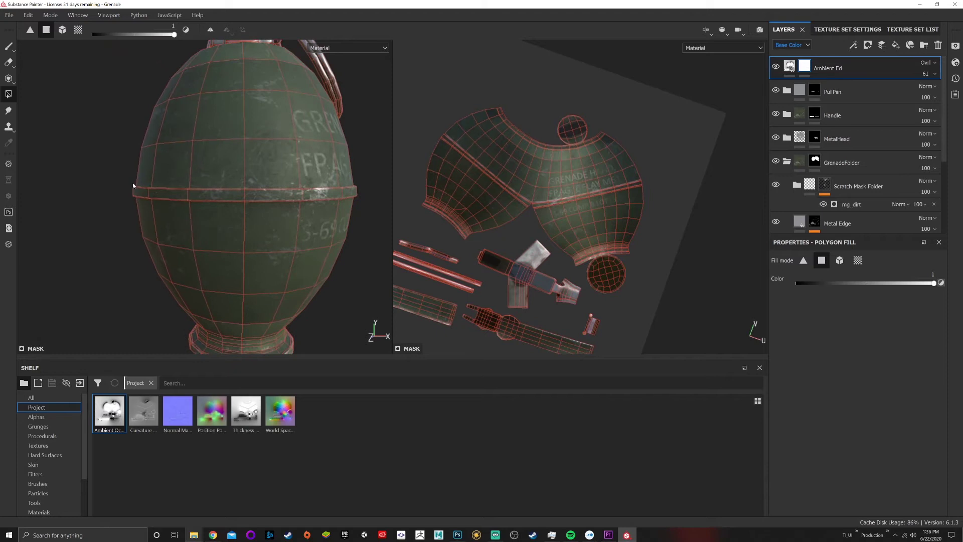
{"action": "right_click_drag", "start_coordinate": [133, 185], "coordinate": [370, 208], "text": "shift"}
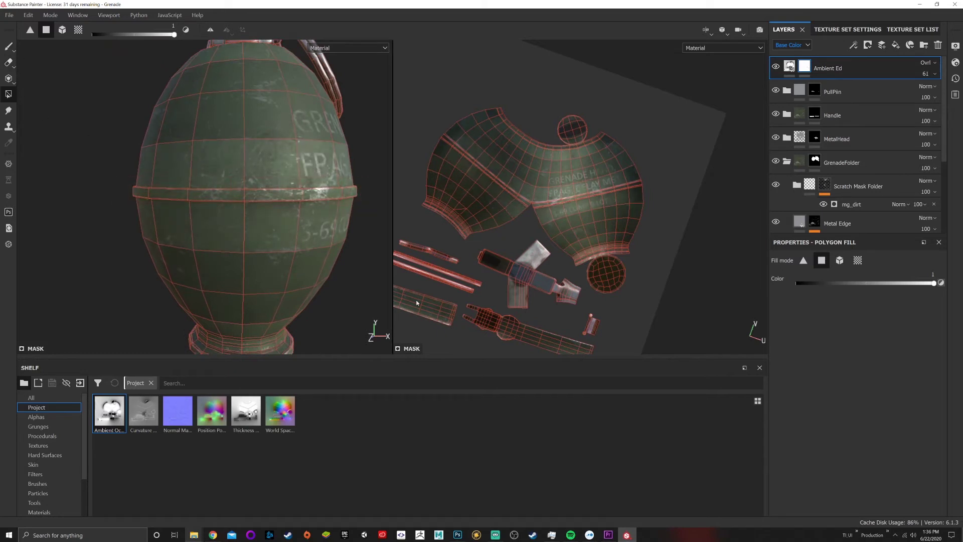
Switch to the Paint tool and inspect the masked shading around the body's lettering, seam and base.
{"action": "left_click", "coordinate": [9, 48]}
{"action": "scroll", "coordinate": [373, 176], "scroll_direction": "down", "scroll_amount": 3}
{"action": "left_click_drag", "start_coordinate": [332, 163], "coordinate": [261, 168], "text": "alt"}
{"action": "scroll", "coordinate": [256, 168], "scroll_direction": "up", "scroll_amount": 4}
{"action": "middle_click_drag", "start_coordinate": [256, 168], "coordinate": [247, 212], "text": "alt"}
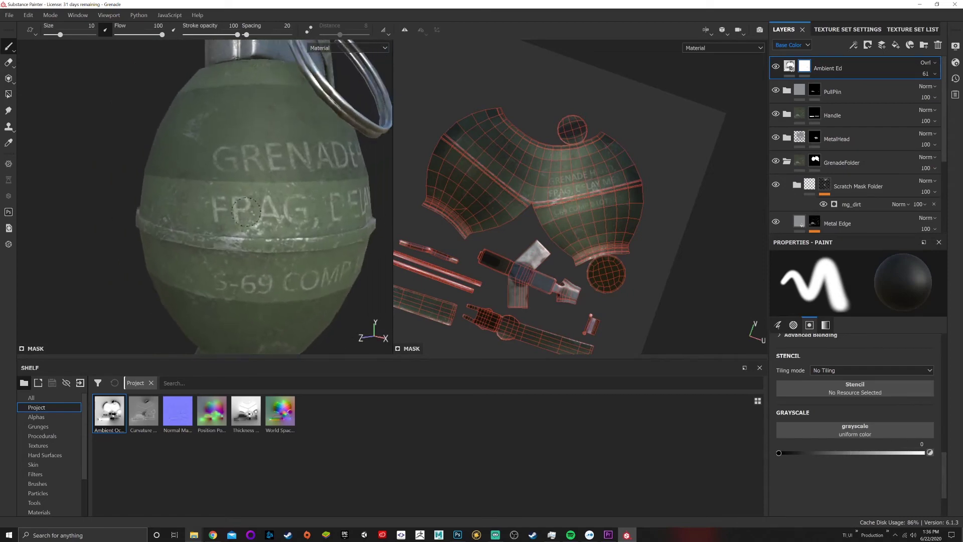
{"action": "mouse_move", "coordinate": [246, 212]}
{"action": "left_mouse_down", "text": "alt"}
{"action": "mouse_move", "coordinate": [291, 219]}
{"action": "mouse_move", "coordinate": [250, 219]}
{"action": "mouse_move", "coordinate": [278, 220]}
{"action": "left_mouse_up", "text": "alt"}
{"action": "scroll", "coordinate": [286, 252], "scroll_direction": "down", "scroll_amount": 3}
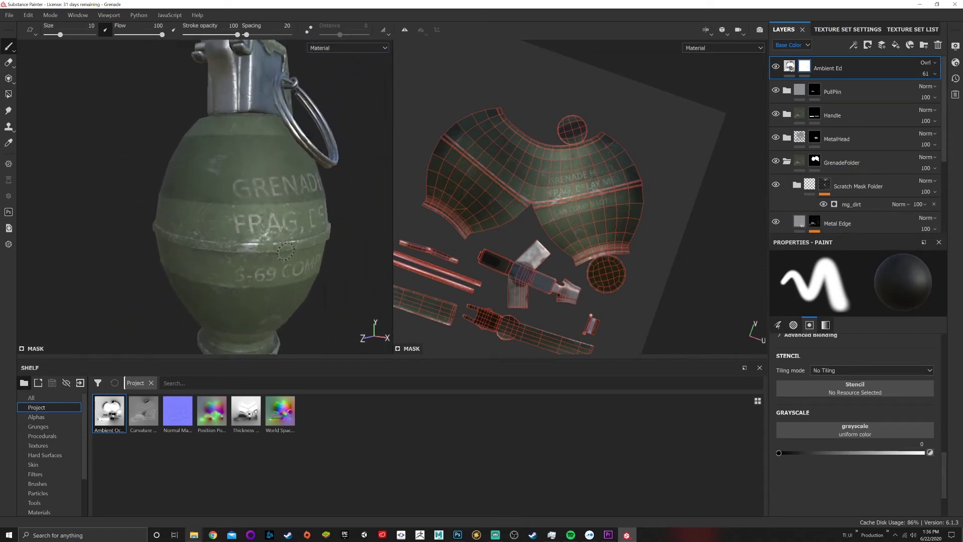
Lower the Ambient Ed layer's opacity to 35 and check the shading transitions on the body.
{"action": "left_click", "coordinate": [927, 74]}
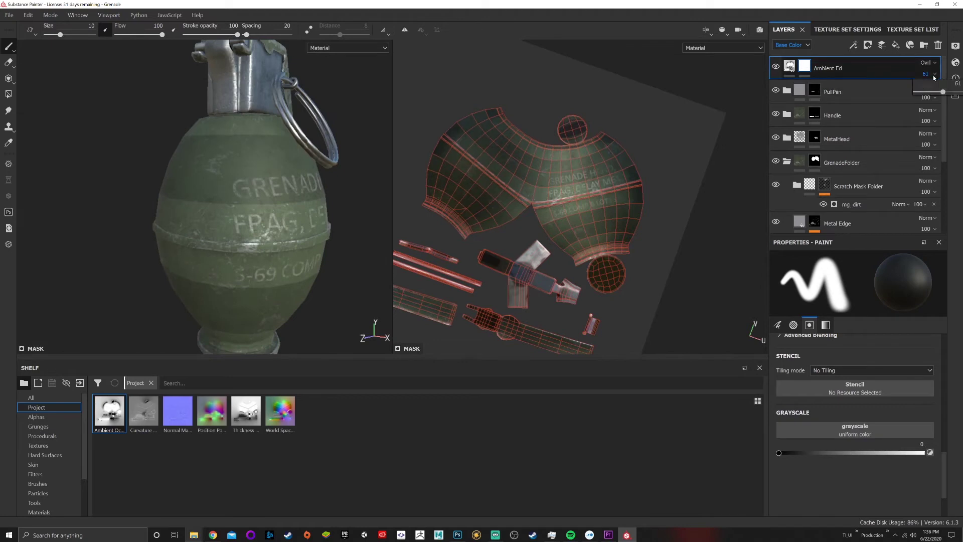
{"action": "left_click_drag", "start_coordinate": [945, 92], "coordinate": [932, 93]}
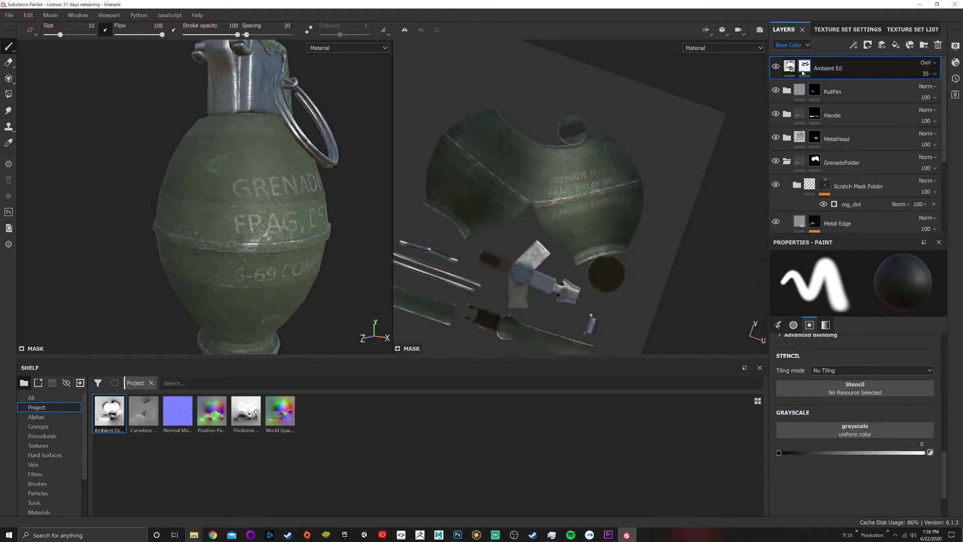
{"action": "scroll", "coordinate": [291, 236], "scroll_direction": "down", "scroll_amount": 3}
{"action": "scroll", "coordinate": [283, 218], "scroll_direction": "up", "scroll_amount": 6}
{"action": "left_click_drag", "start_coordinate": [288, 213], "coordinate": [246, 210], "text": "alt"}
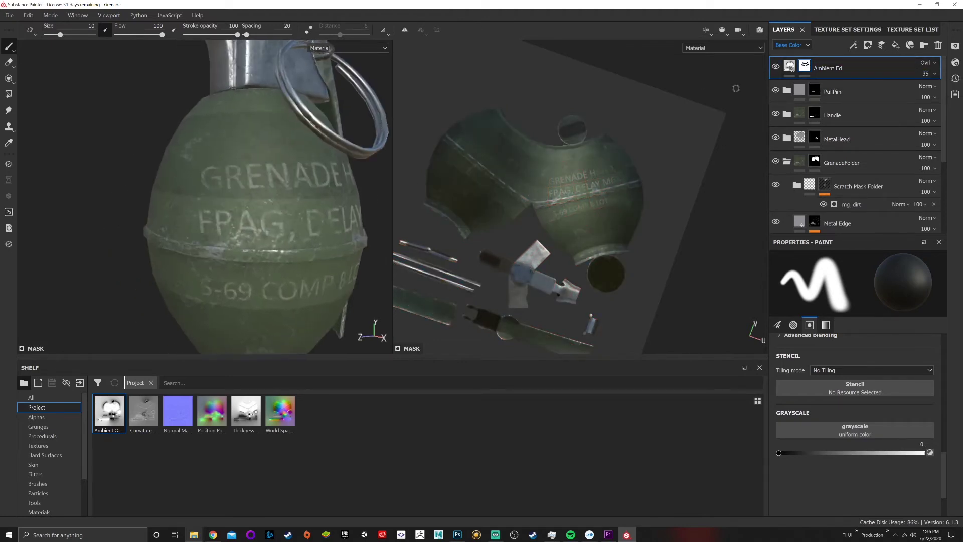
Add a Blur filter to the Ambient Ed mask with a blur intensity of 2.52.
{"action": "right_click", "coordinate": [809, 71]}
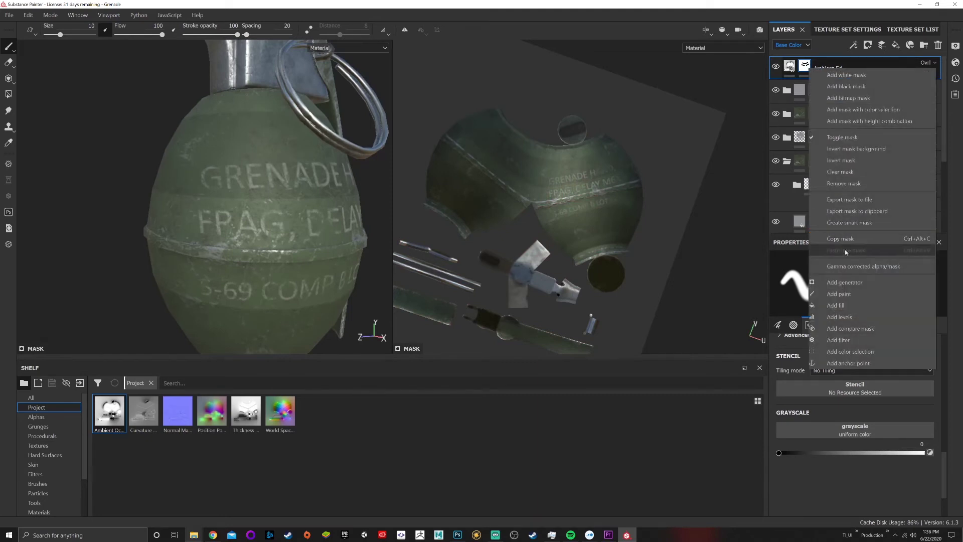
{"action": "left_click", "coordinate": [853, 340]}
{"action": "left_click", "coordinate": [854, 275]}
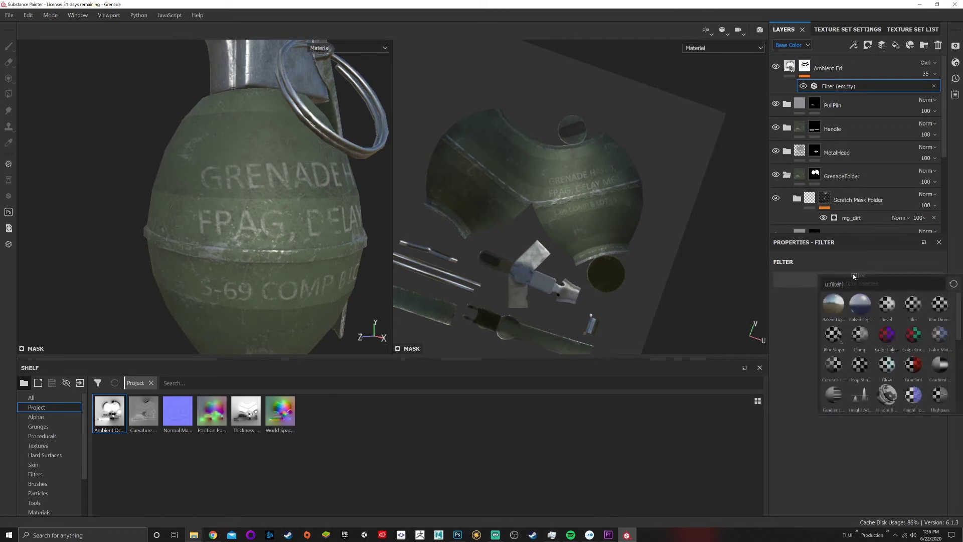
{"action": "left_click", "coordinate": [912, 304]}
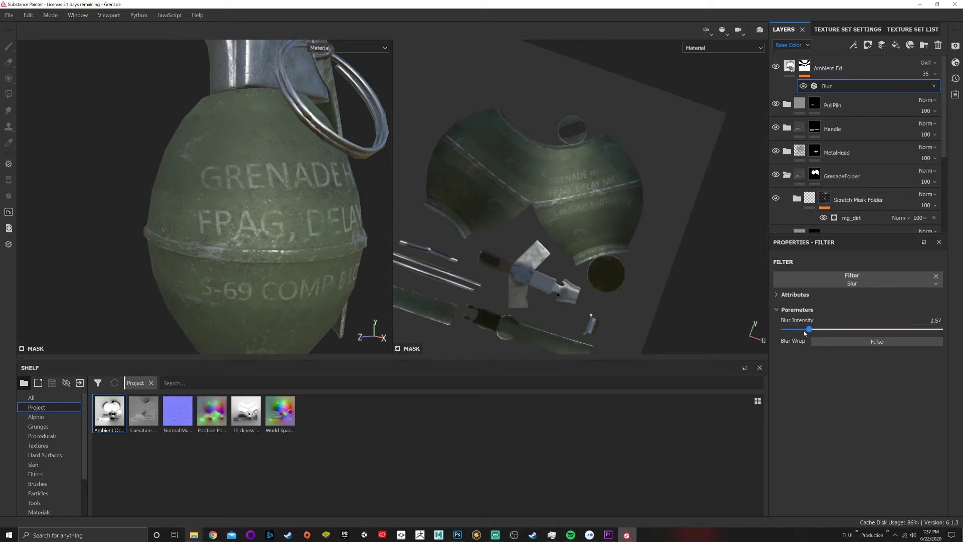
Set the Ambient Ed layer's opacity to 74 and check the shading on the grenade's head and body.
{"action": "middle_click_drag", "start_coordinate": [321, 85], "coordinate": [321, 238], "text": "alt"}
{"action": "left_click_drag", "start_coordinate": [321, 238], "coordinate": [302, 216], "text": "alt"}
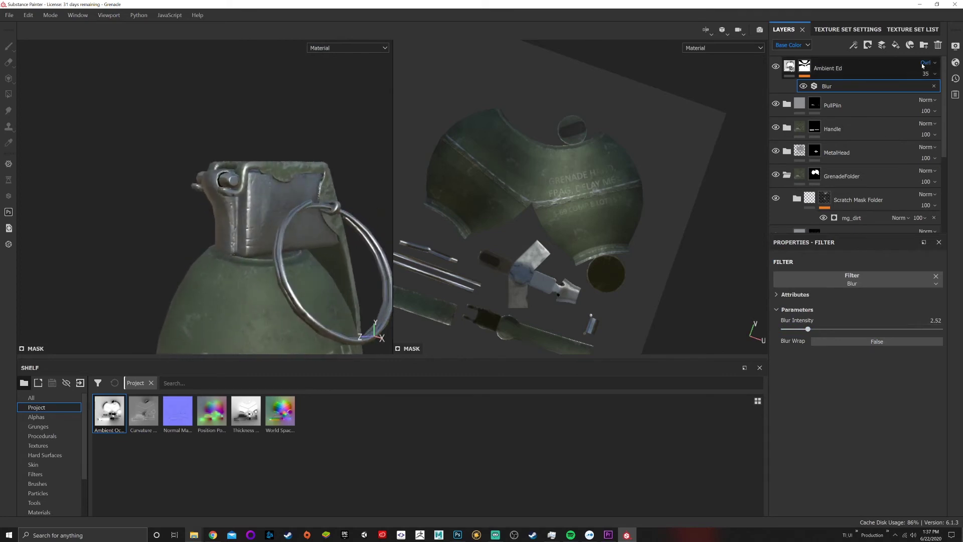
{"action": "left_click", "coordinate": [930, 75]}
{"action": "left_click_drag", "start_coordinate": [931, 94], "coordinate": [950, 92]}
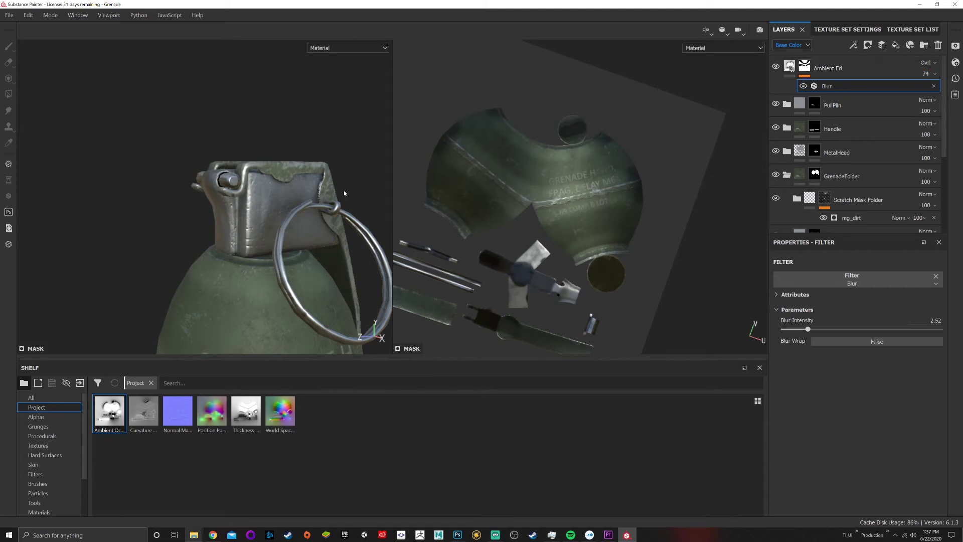
{"action": "middle_click_drag", "start_coordinate": [321, 195], "coordinate": [293, 80], "text": "alt"}
{"action": "mouse_move", "coordinate": [294, 81]}
{"action": "left_mouse_down", "text": "alt"}
{"action": "mouse_move", "coordinate": [304, 84]}
{"action": "mouse_move", "coordinate": [293, 83]}
{"action": "left_mouse_up", "text": "alt"}
{"action": "scroll", "coordinate": [255, 229], "scroll_direction": "up", "scroll_amount": 1}
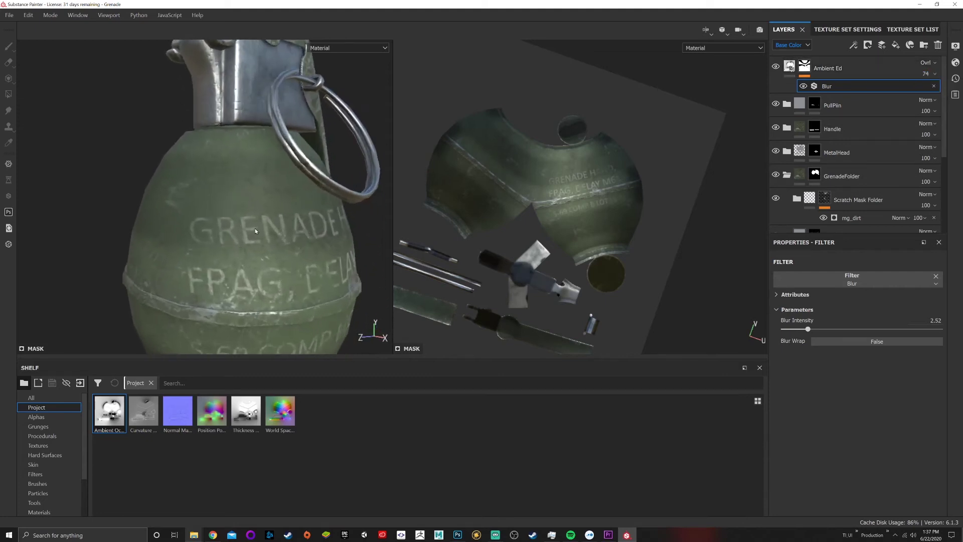
{"action": "scroll", "coordinate": [255, 228], "scroll_direction": "down", "scroll_amount": 3}
{"action": "middle_click_drag", "start_coordinate": [255, 228], "coordinate": [281, 220], "text": "alt"}
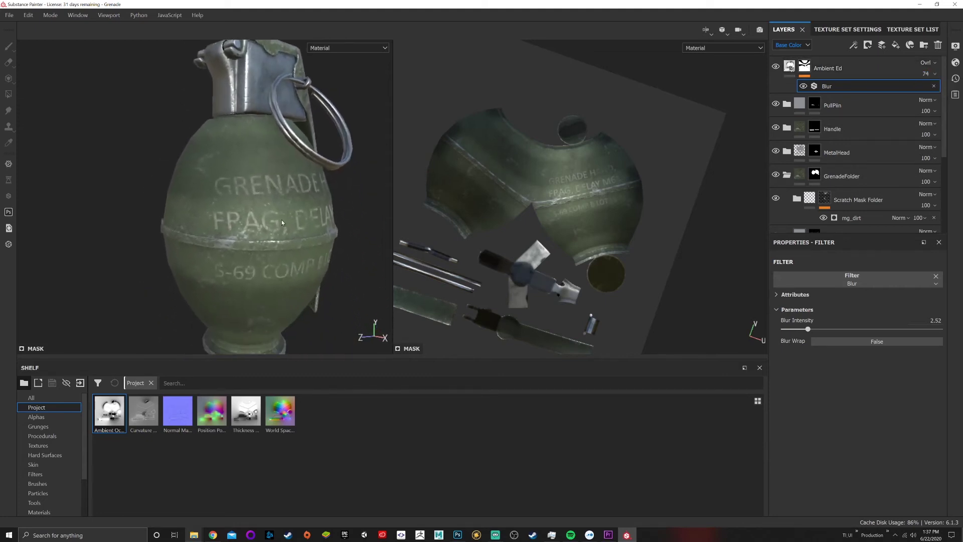
Select the Ambient Ed mask for painting and set the brush to size 35.81, flow 34 and stroke opacity 31.
{"action": "left_click", "coordinate": [780, 89]}
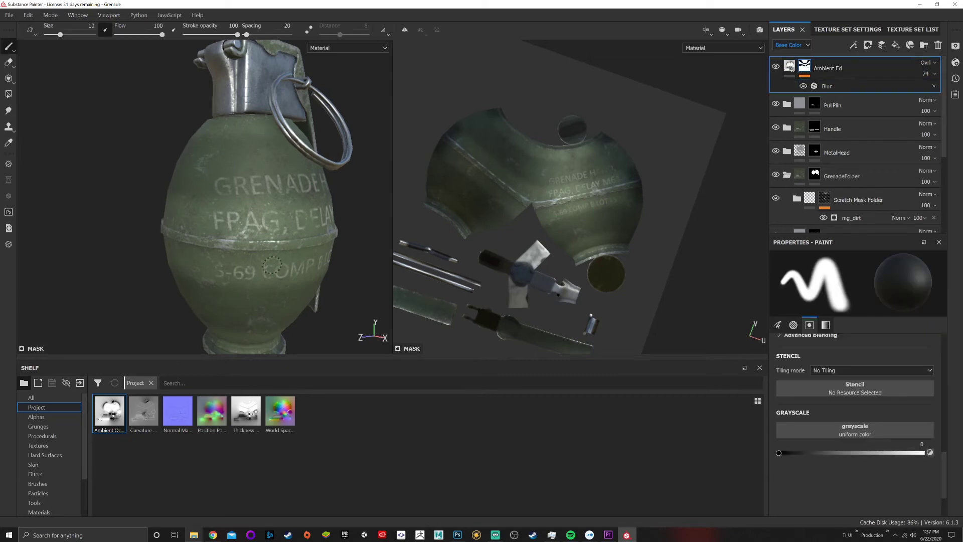
{"action": "scroll", "coordinate": [258, 232], "scroll_direction": "up", "scroll_amount": 2}
{"action": "right_click_drag", "start_coordinate": [255, 209], "coordinate": [274, 208], "text": "ctrl"}
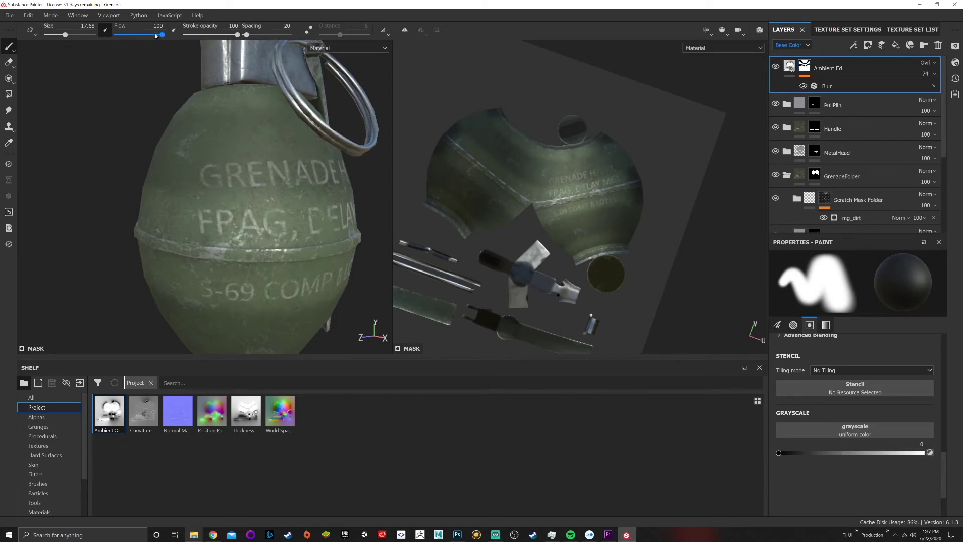
{"action": "left_click_drag", "start_coordinate": [156, 35], "coordinate": [132, 35]}
{"action": "left_click", "coordinate": [202, 35]}
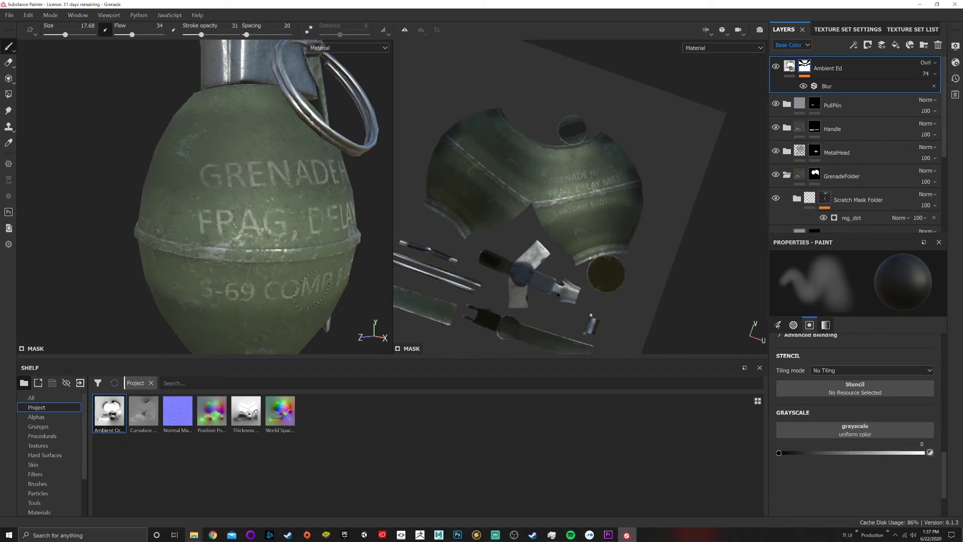
{"action": "left_click_drag", "start_coordinate": [191, 290], "coordinate": [287, 278], "text": "alt"}
{"action": "middle_click_drag", "start_coordinate": [287, 278], "coordinate": [426, 246], "text": "alt"}
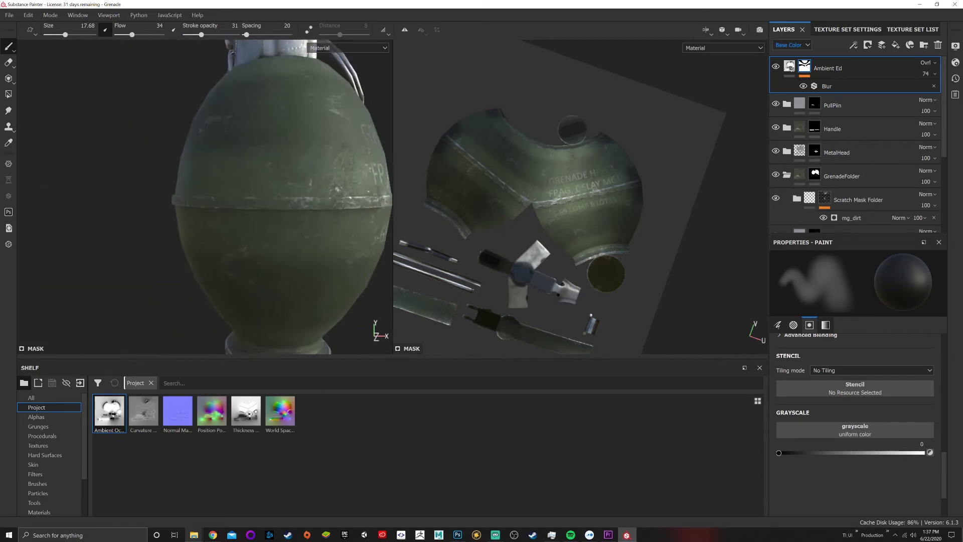
{"action": "right_click_drag", "start_coordinate": [293, 244], "coordinate": [309, 239], "text": "ctrl"}
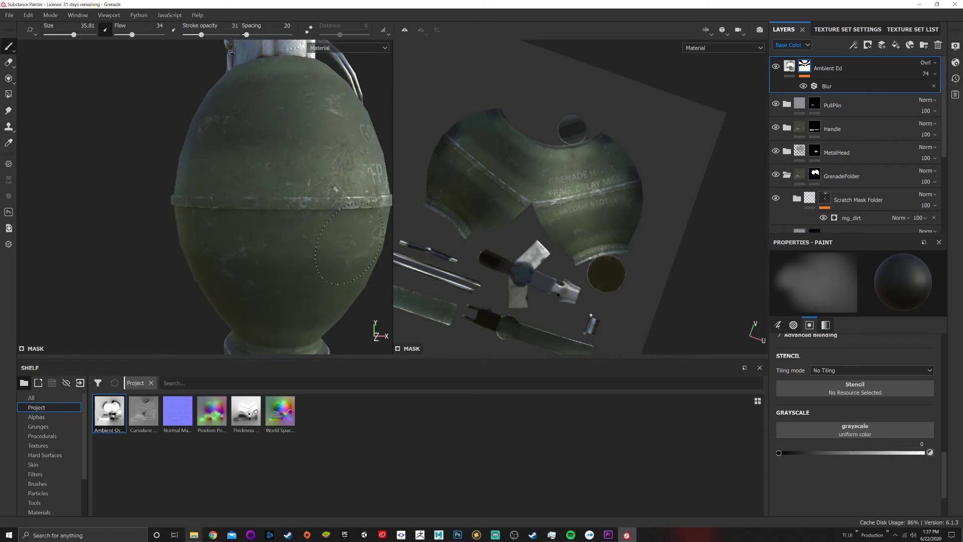
Examine the softened overlay shading around the grenade's body, seam and base from several sides.
{"action": "left_click_drag", "start_coordinate": [374, 246], "coordinate": [182, 221], "text": "alt"}
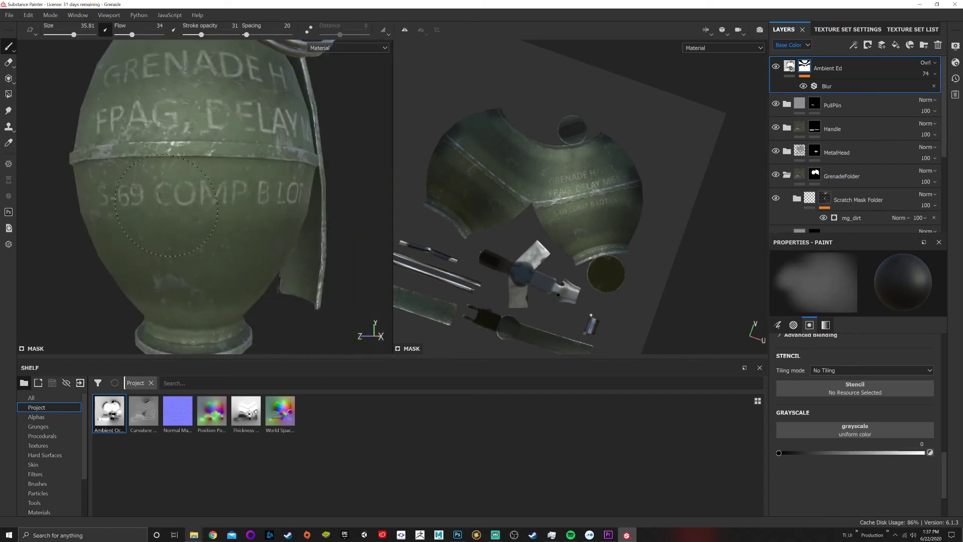
{"action": "left_click_drag", "start_coordinate": [255, 206], "coordinate": [301, 211], "text": "alt"}
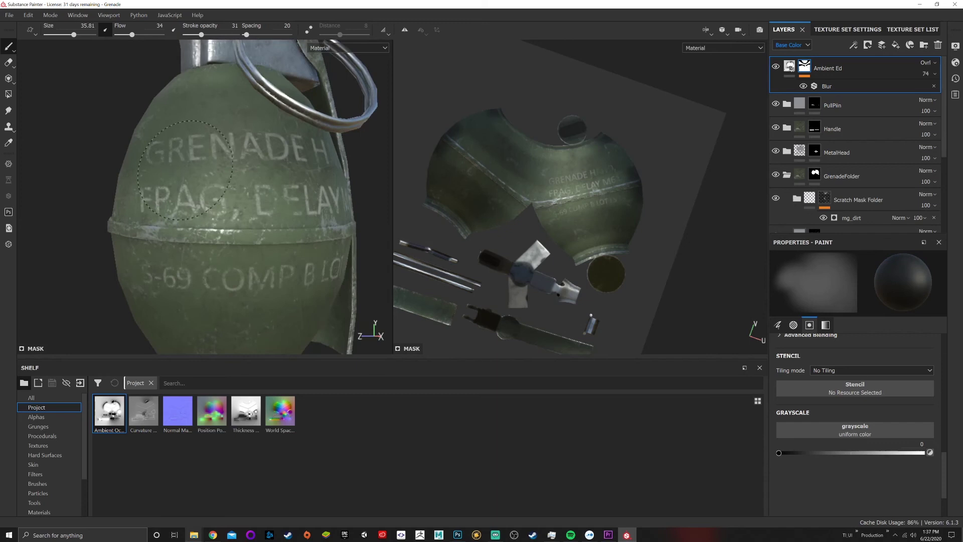
{"action": "middle_click_drag", "start_coordinate": [287, 199], "coordinate": [185, 120], "text": "alt"}
{"action": "left_click_drag", "start_coordinate": [185, 120], "coordinate": [173, 151], "text": "alt"}
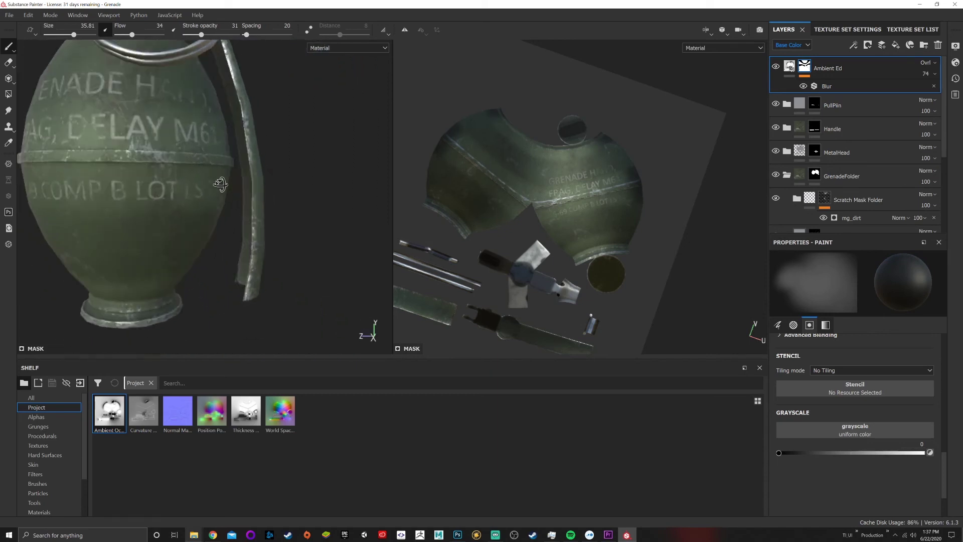
{"action": "middle_click_drag", "start_coordinate": [161, 201], "coordinate": [261, 196], "text": "alt"}
{"action": "mouse_move", "coordinate": [211, 225]}
{"action": "right_mouse_down", "text": "alt"}
{"action": "mouse_move", "coordinate": [238, 241]}
{"action": "mouse_move", "coordinate": [216, 229]}
{"action": "right_mouse_up", "text": "alt"}
{"action": "left_click_drag", "start_coordinate": [258, 233], "coordinate": [263, 203], "text": "alt"}
{"action": "middle_click_drag", "start_coordinate": [244, 251], "coordinate": [251, 213], "text": "alt"}
{"action": "scroll", "coordinate": [216, 246], "scroll_direction": "up", "scroll_amount": 3}
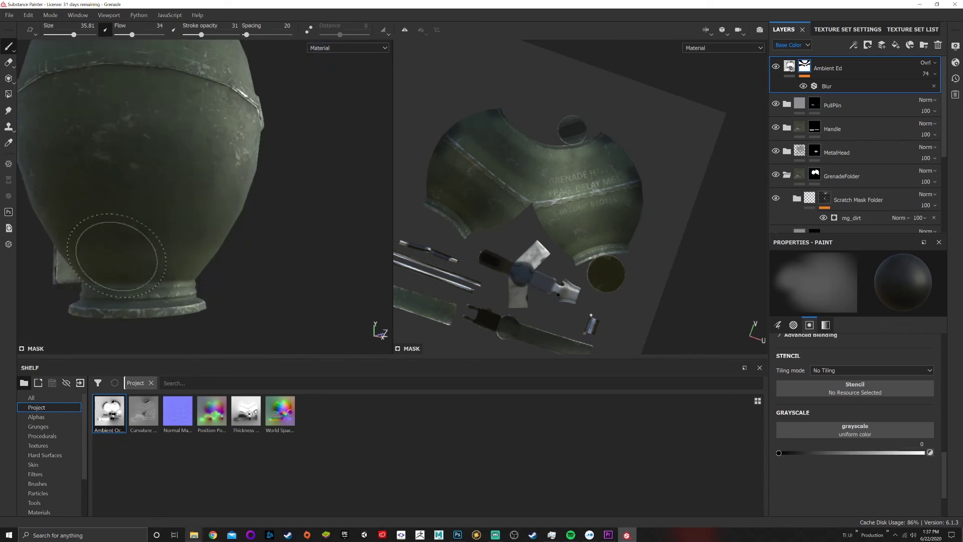
{"action": "left_click_drag", "start_coordinate": [184, 238], "coordinate": [394, 212], "text": "alt"}
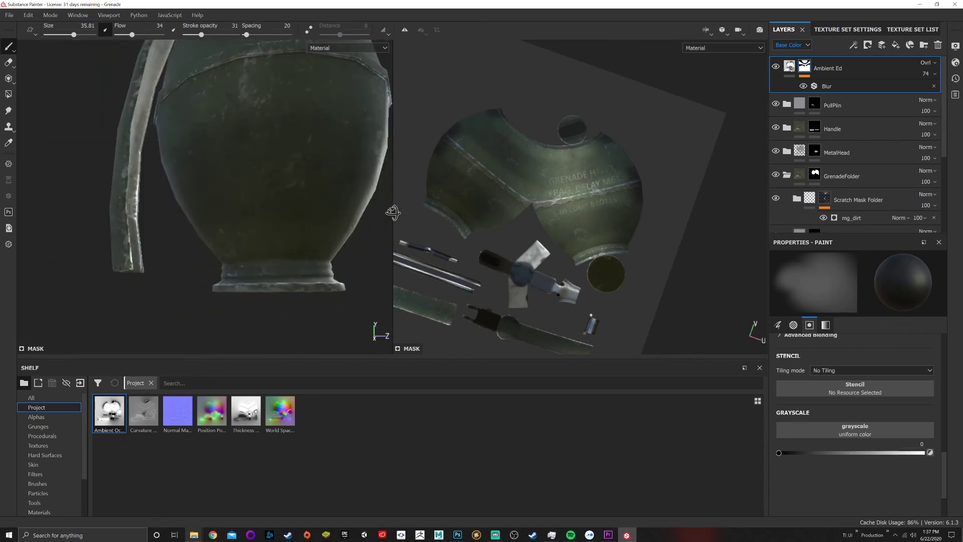
Rotate the environment lighting and examine the shading on the grenade's handle, metal head, neck and body.
{"action": "right_click_drag", "start_coordinate": [315, 230], "coordinate": [294, 233], "text": "shift"}
{"action": "left_click_drag", "start_coordinate": [209, 224], "coordinate": [360, 216], "text": "alt"}
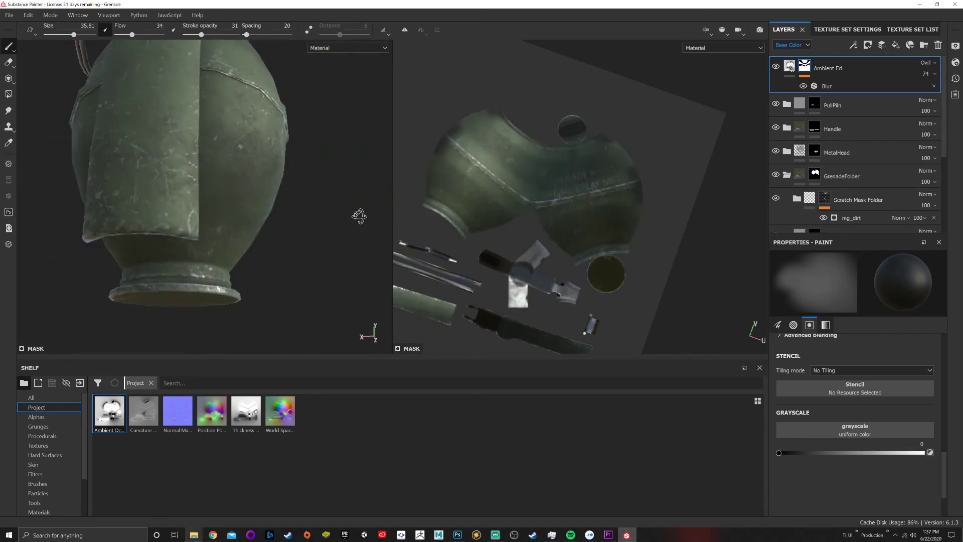
{"action": "middle_click_drag", "start_coordinate": [176, 229], "coordinate": [352, 365], "text": "alt"}
{"action": "left_click_drag", "start_coordinate": [201, 211], "coordinate": [326, 206], "text": "alt"}
{"action": "middle_click_drag", "start_coordinate": [166, 165], "coordinate": [286, 291], "text": "alt"}
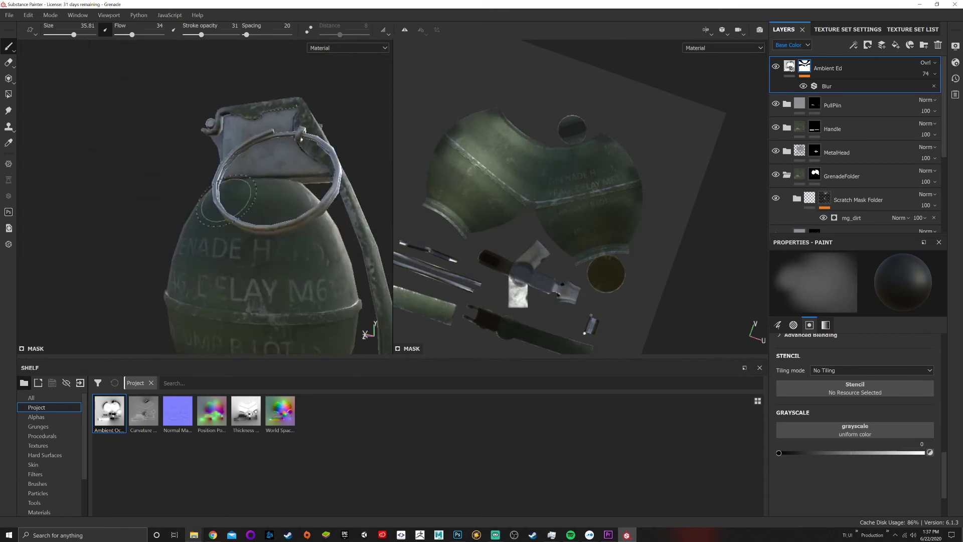
{"action": "right_click_drag", "start_coordinate": [231, 193], "coordinate": [150, 189], "text": "shift"}
{"action": "left_click_drag", "start_coordinate": [132, 193], "coordinate": [181, 201], "text": "alt"}
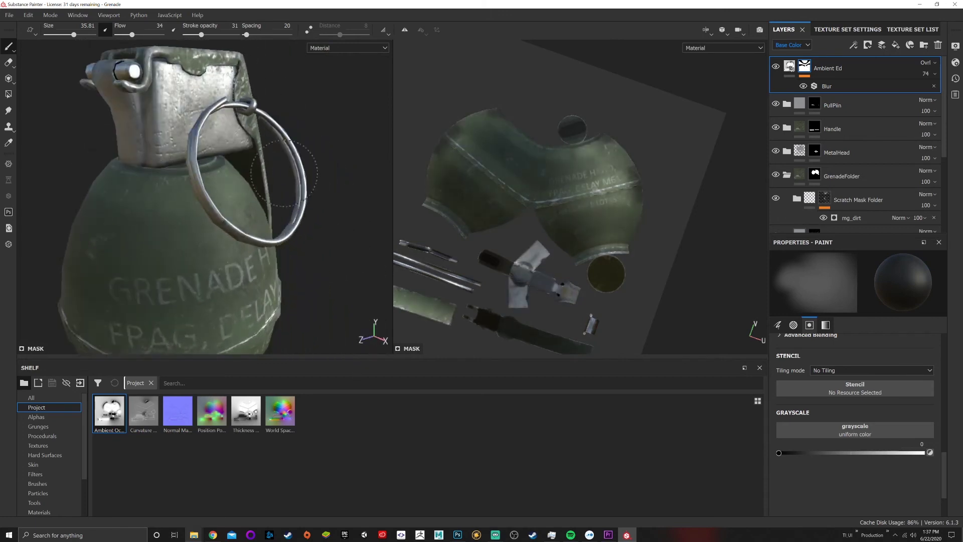
{"action": "left_click_drag", "start_coordinate": [111, 195], "coordinate": [217, 219], "text": "alt"}
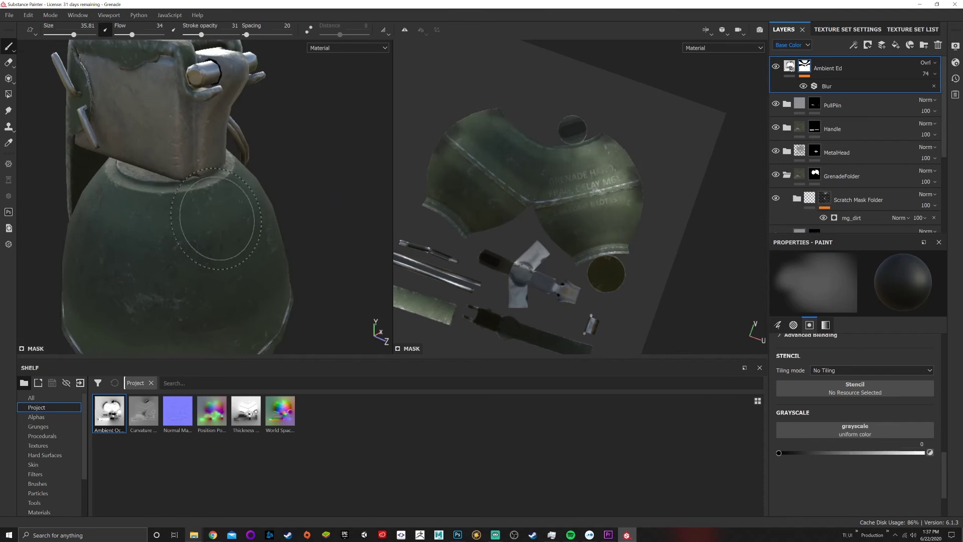
{"action": "mouse_move", "coordinate": [169, 205]}
{"action": "right_mouse_down", "text": "alt"}
{"action": "mouse_move", "coordinate": [214, 170]}
{"action": "mouse_move", "coordinate": [286, 207]}
{"action": "right_mouse_up", "text": "alt"}
{"action": "left_click_drag", "start_coordinate": [287, 208], "coordinate": [145, 203], "text": "alt"}
{"action": "left_click_drag", "start_coordinate": [357, 215], "coordinate": [233, 162], "text": "alt"}
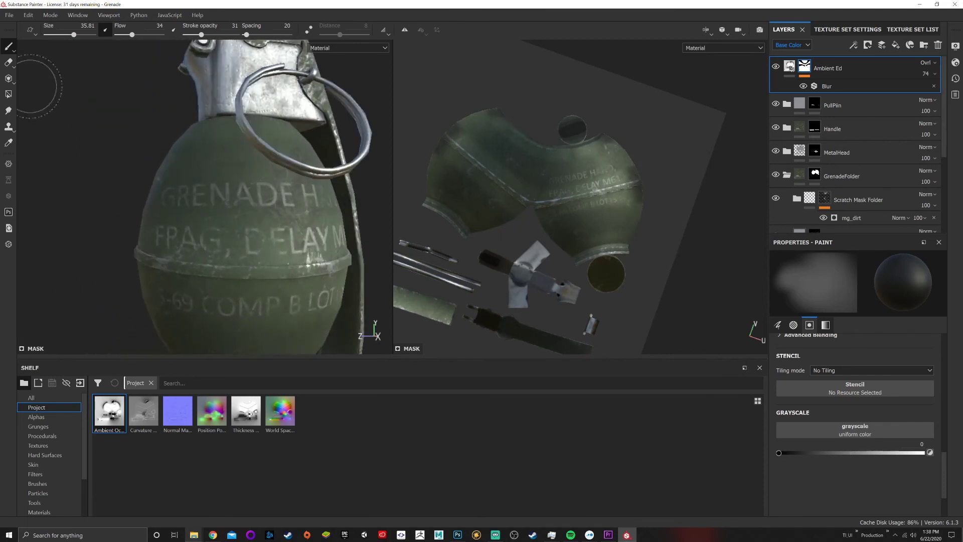
Polygon-fill the area across the grenade's body with value 0 in the Ambient Ed mask, and return to the Paint brush.
{"action": "left_click", "coordinate": [8, 93]}
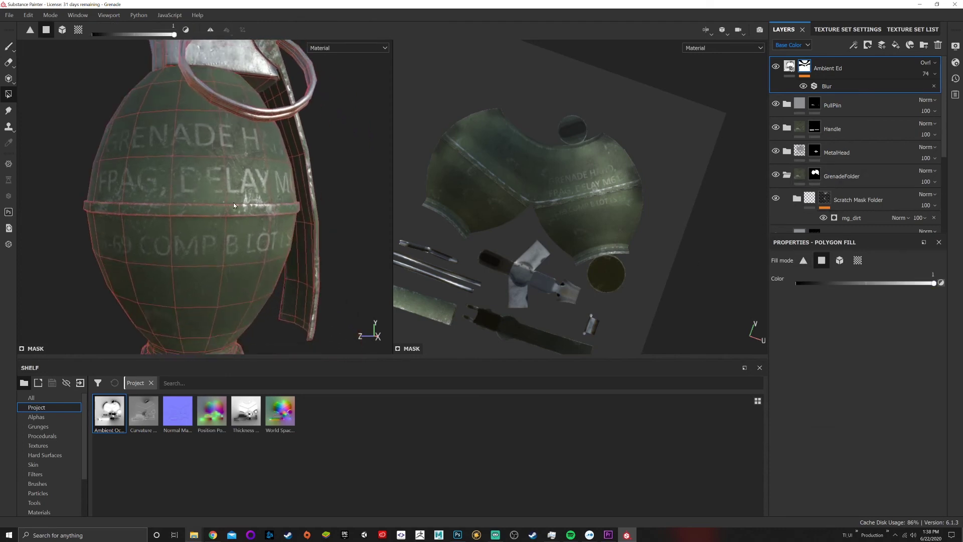
{"action": "scroll", "coordinate": [209, 201], "scroll_direction": "up", "scroll_amount": 1}
{"action": "scroll", "coordinate": [281, 231], "scroll_direction": "down", "scroll_amount": 3}
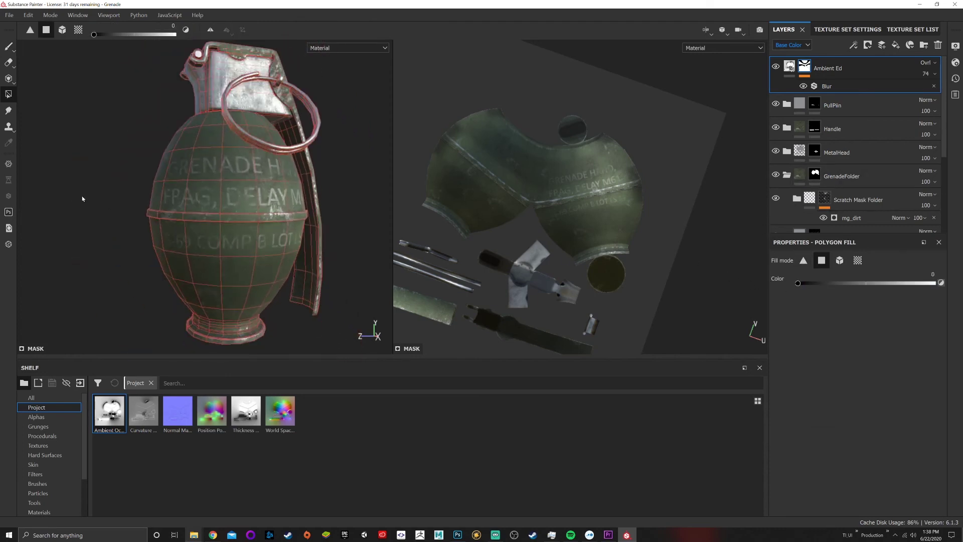
{"action": "left_click_drag", "start_coordinate": [91, 169], "coordinate": [363, 269]}
{"action": "scroll", "coordinate": [335, 246], "scroll_direction": "down", "scroll_amount": 3}
{"action": "scroll", "coordinate": [321, 227], "scroll_direction": "up", "scroll_amount": 3}
{"action": "middle_click_drag", "start_coordinate": [257, 193], "coordinate": [289, 275], "text": "alt"}
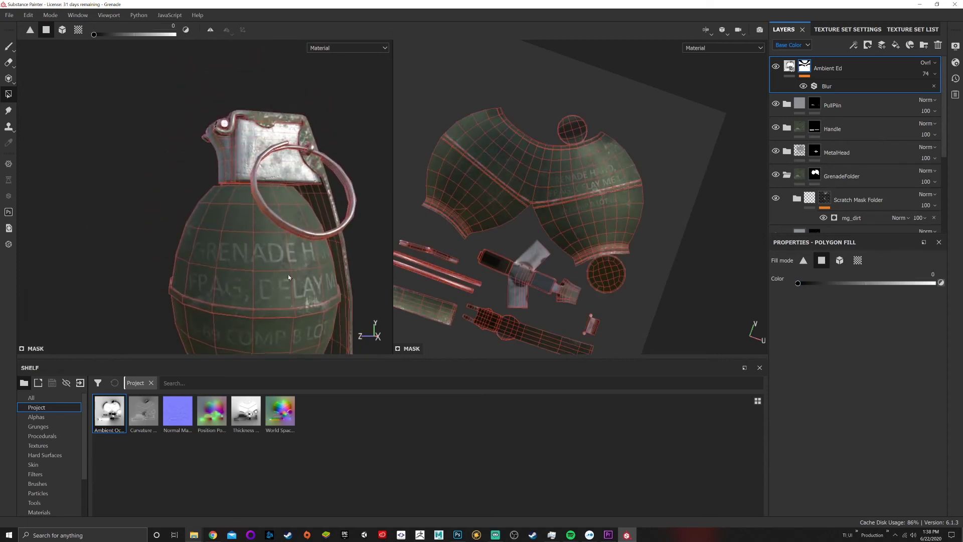
{"action": "mouse_move", "coordinate": [289, 277]}
{"action": "left_mouse_down", "text": "alt"}
{"action": "mouse_move", "coordinate": [257, 297]}
{"action": "mouse_move", "coordinate": [271, 279]}
{"action": "left_mouse_up", "text": "alt"}
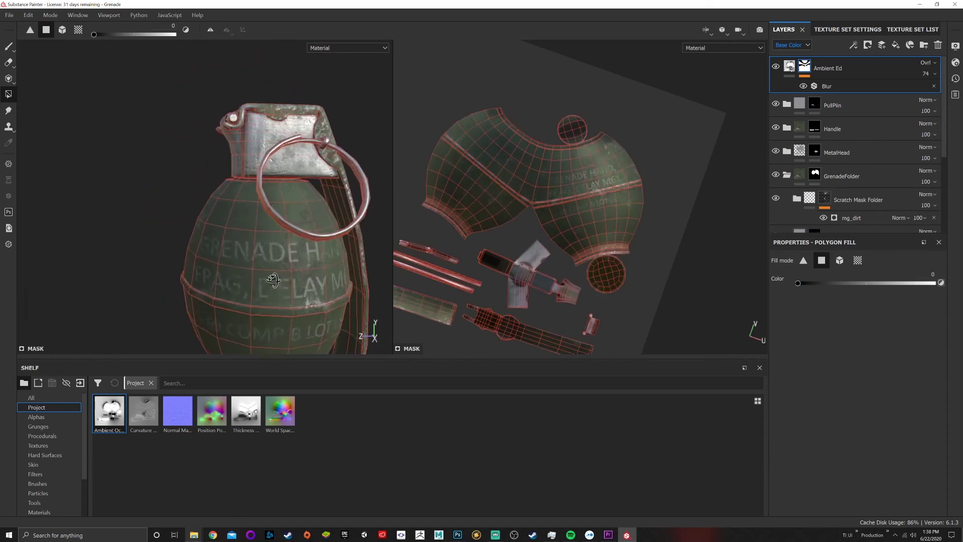
{"action": "left_click", "coordinate": [9, 47]}
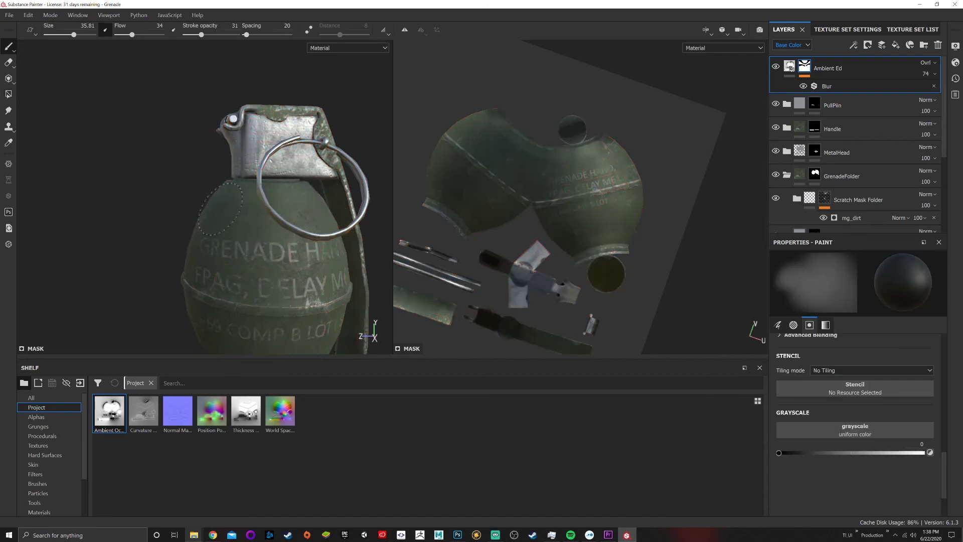
Compare the grenade's shading with the Ambient Ed layer hidden and shown, leaving the layer visible.
{"action": "scroll", "coordinate": [221, 209], "scroll_direction": "down", "scroll_amount": 3}
{"action": "scroll", "coordinate": [221, 208], "scroll_direction": "up", "scroll_amount": 6}
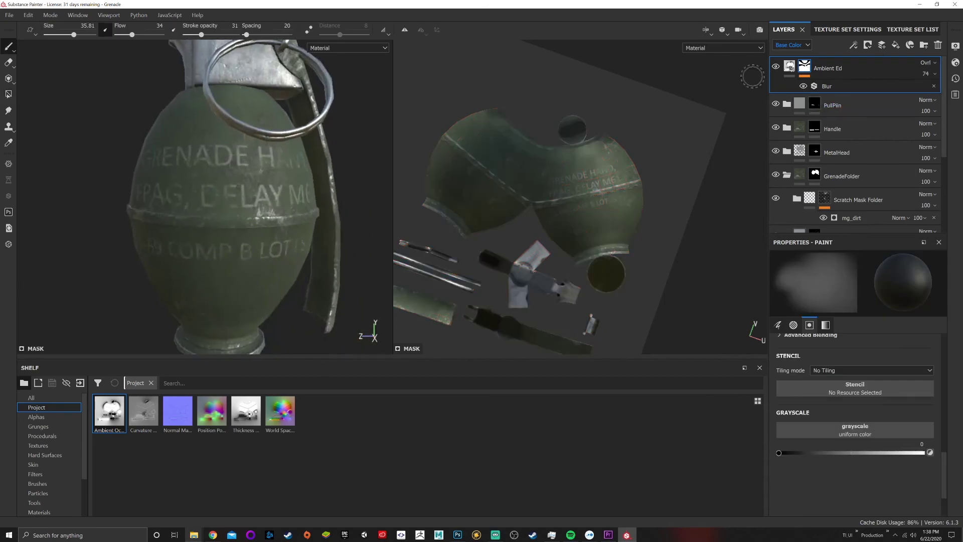
{"action": "left_click", "coordinate": [777, 68]}
{"action": "left_click", "coordinate": [776, 68]}
{"action": "left_click", "coordinate": [776, 67]}
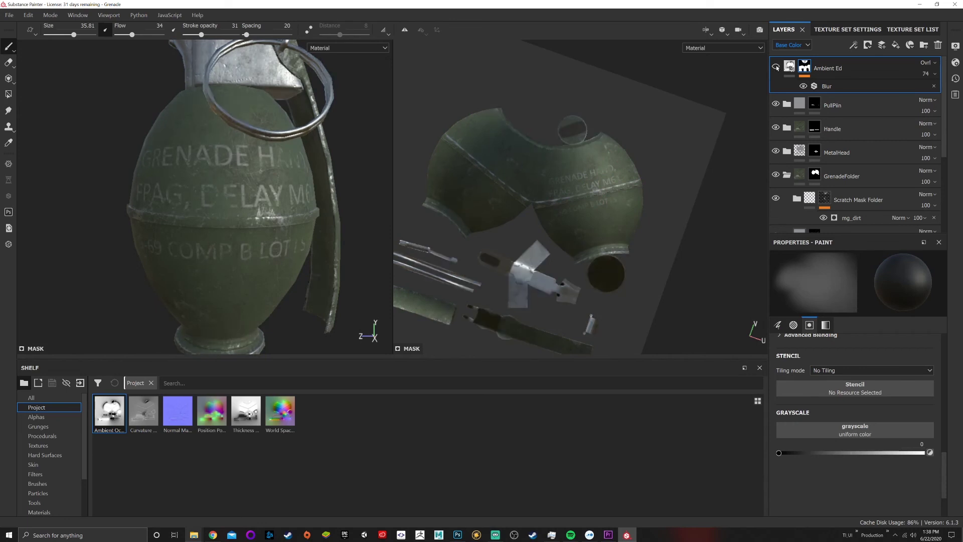
{"action": "left_click", "coordinate": [777, 67]}
{"action": "left_click", "coordinate": [777, 67]}
{"action": "left_click", "coordinate": [777, 68]}
Examine the shading on the grenade's lower body, base and head from several sides with the environment lighting rotated.
{"action": "middle_click_drag", "start_coordinate": [305, 307], "coordinate": [296, 215], "text": "alt"}
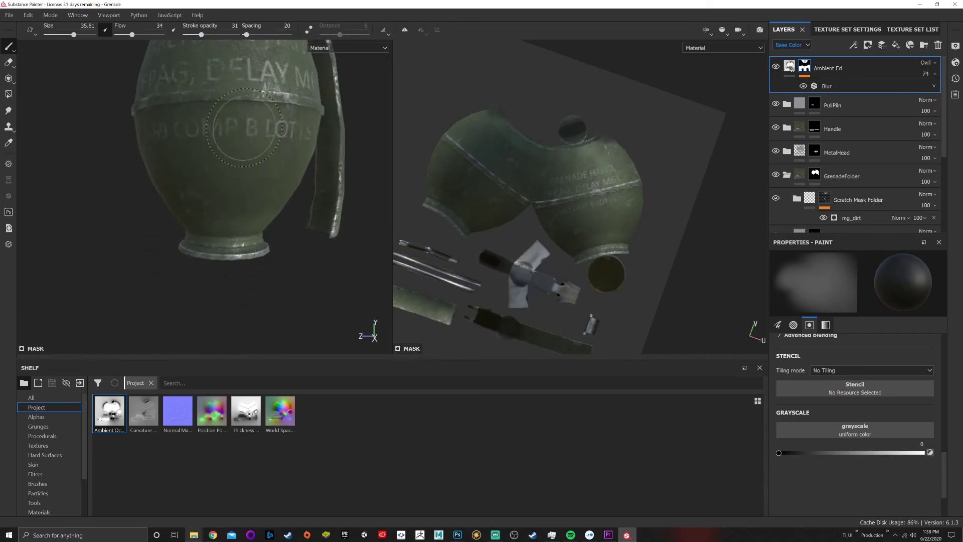
{"action": "left_click_drag", "start_coordinate": [296, 216], "coordinate": [280, 183], "text": "alt"}
{"action": "left_click_drag", "start_coordinate": [186, 221], "coordinate": [269, 226], "text": "alt"}
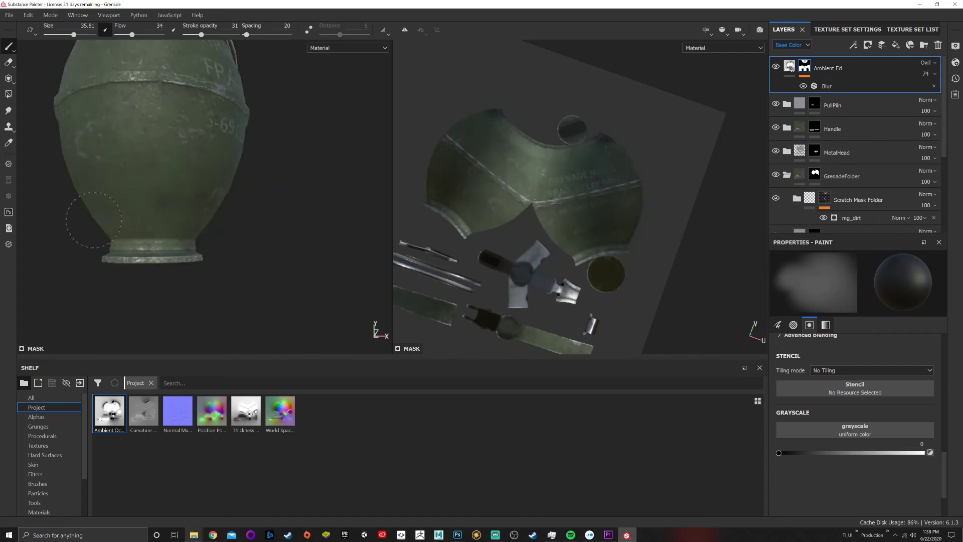
{"action": "mouse_move", "coordinate": [166, 180]}
{"action": "left_mouse_down", "text": "alt"}
{"action": "mouse_move", "coordinate": [220, 235]}
{"action": "mouse_move", "coordinate": [88, 238]}
{"action": "left_mouse_up", "text": "alt"}
{"action": "middle_click_drag", "start_coordinate": [161, 211], "coordinate": [135, 235], "text": "alt"}
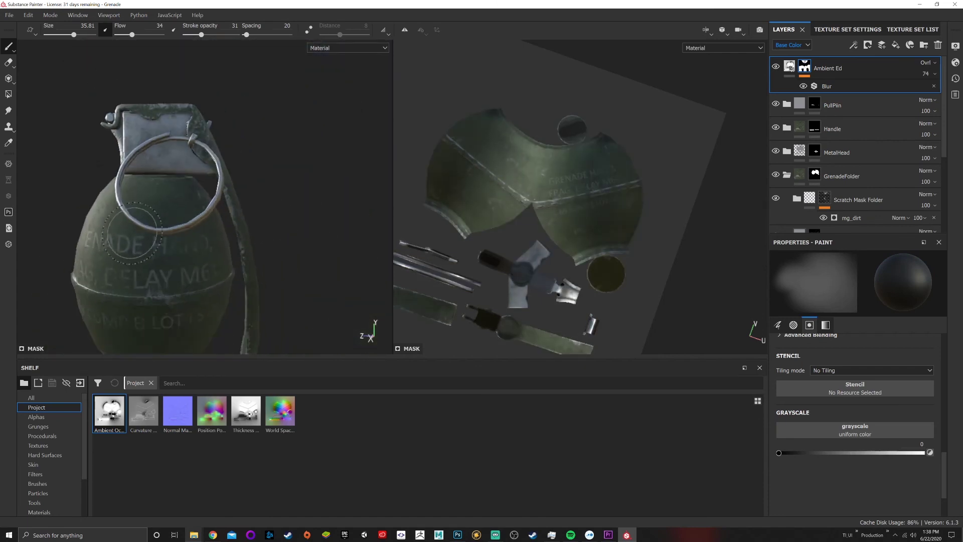
{"action": "left_click_drag", "start_coordinate": [142, 211], "coordinate": [75, 216], "text": "alt"}
{"action": "right_click_drag", "start_coordinate": [70, 215], "coordinate": [129, 216], "text": "shift"}
{"action": "middle_click_drag", "start_coordinate": [128, 216], "coordinate": [209, 215], "text": "alt"}
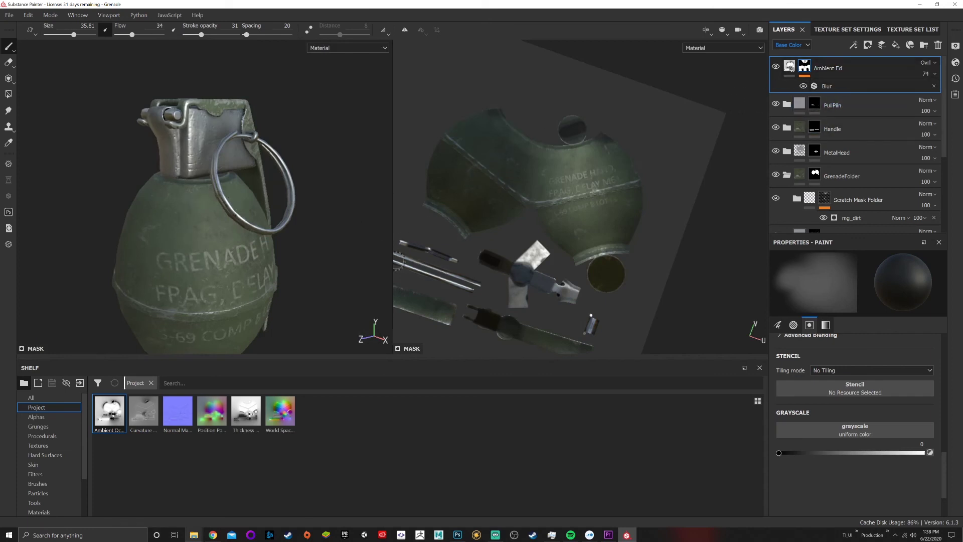
{"action": "right_click_drag", "start_coordinate": [289, 255], "coordinate": [259, 262], "text": "alt"}
{"action": "left_click_drag", "start_coordinate": [270, 249], "coordinate": [260, 186], "text": "alt"}
{"action": "middle_click_drag", "start_coordinate": [259, 182], "coordinate": [222, 218], "text": "alt"}
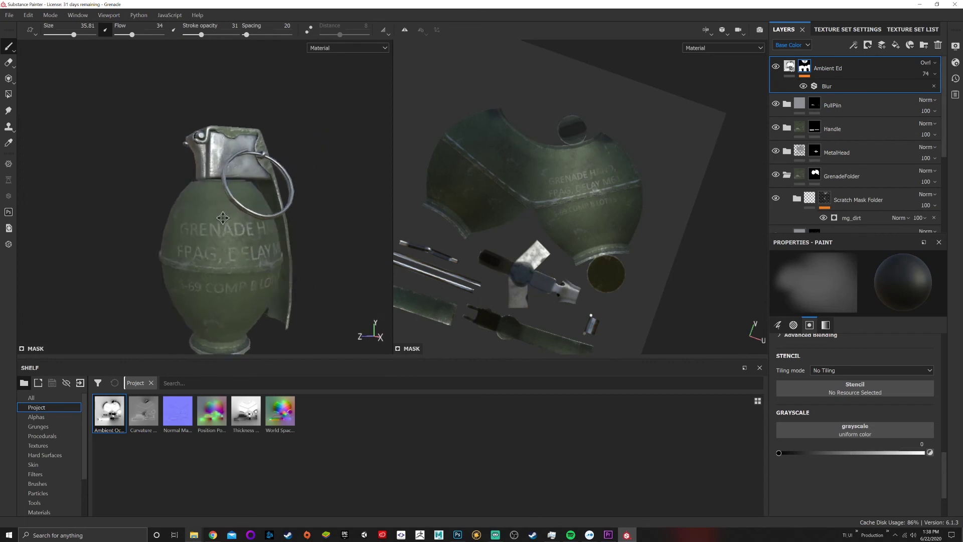
{"action": "scroll", "coordinate": [222, 217], "scroll_direction": "up", "scroll_amount": 3}
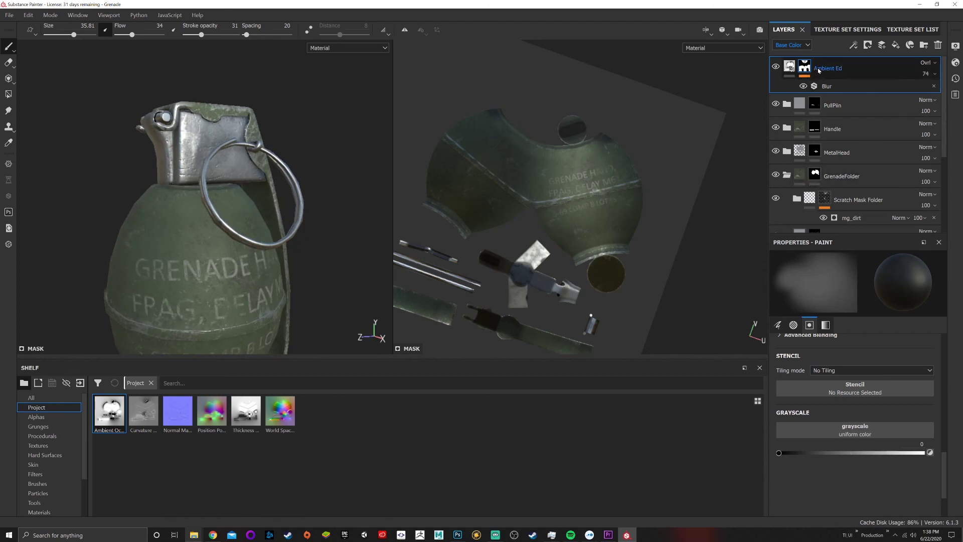
Try the Ambient Ed layer inside GrenadeFolder above the Scratch Mask Folder, and return it to the top of the layer stack.
{"action": "left_click_drag", "start_coordinate": [832, 73], "coordinate": [847, 198]}
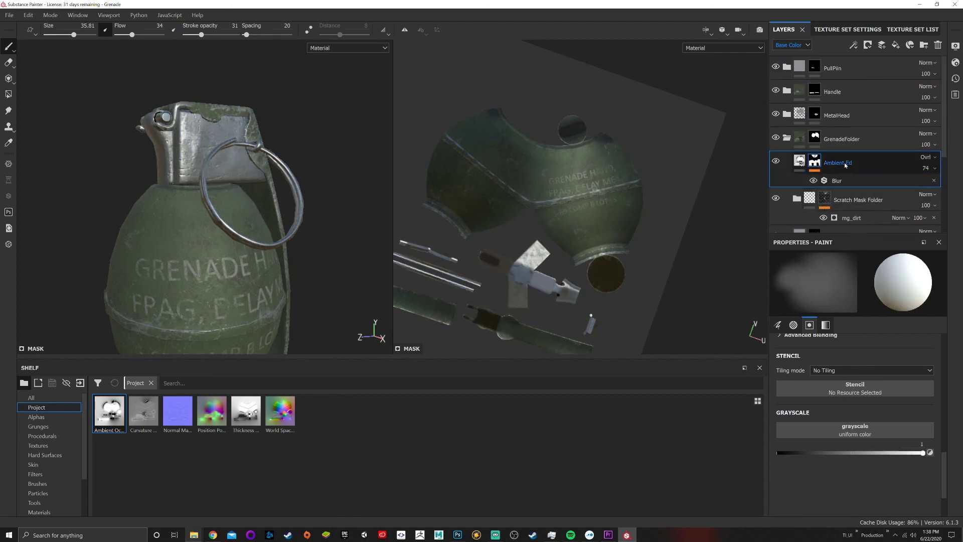
{"action": "left_click_drag", "start_coordinate": [846, 165], "coordinate": [852, 60]}
{"action": "scroll", "coordinate": [207, 150], "scroll_direction": "down", "scroll_amount": 4}
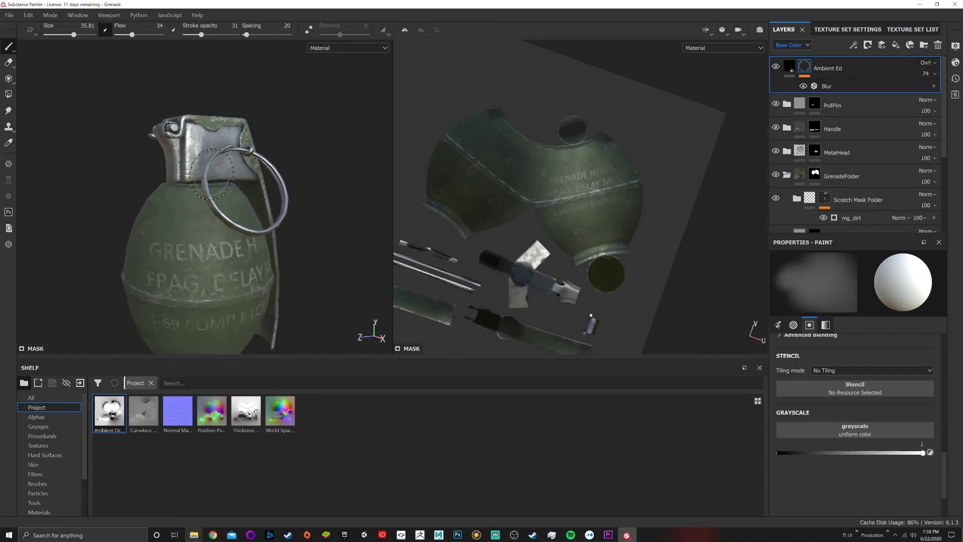
Examine the overlay shading on the whole grenade and close up around the metal head, pull ring and neck.
{"action": "left_click_drag", "start_coordinate": [211, 163], "coordinate": [201, 236], "text": "alt"}
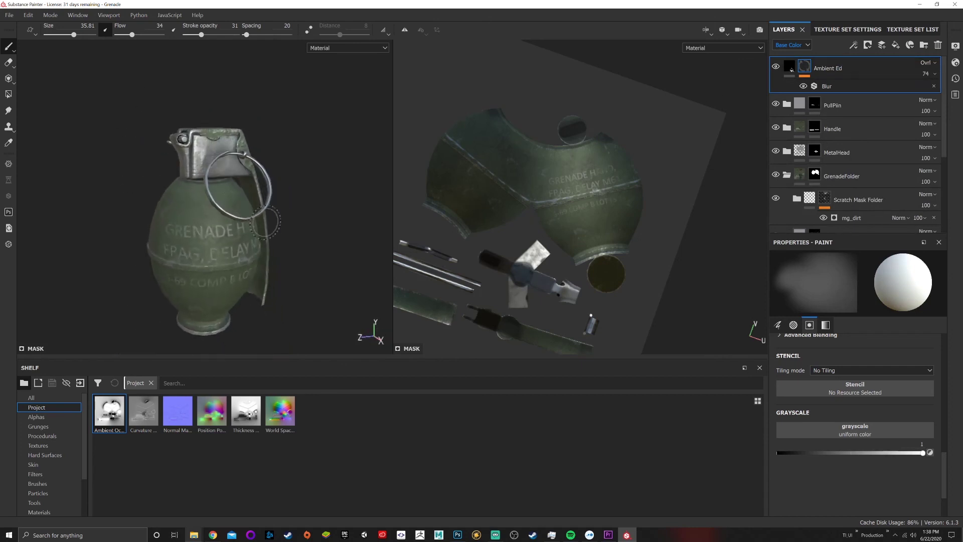
{"action": "scroll", "coordinate": [194, 246], "scroll_direction": "down", "scroll_amount": 3}
{"action": "scroll", "coordinate": [194, 246], "scroll_direction": "up", "scroll_amount": 4}
{"action": "middle_click_drag", "start_coordinate": [195, 247], "coordinate": [255, 253], "text": "alt"}
{"action": "scroll", "coordinate": [256, 263], "scroll_direction": "down", "scroll_amount": 2}
{"action": "scroll", "coordinate": [261, 301], "scroll_direction": "up", "scroll_amount": 3}
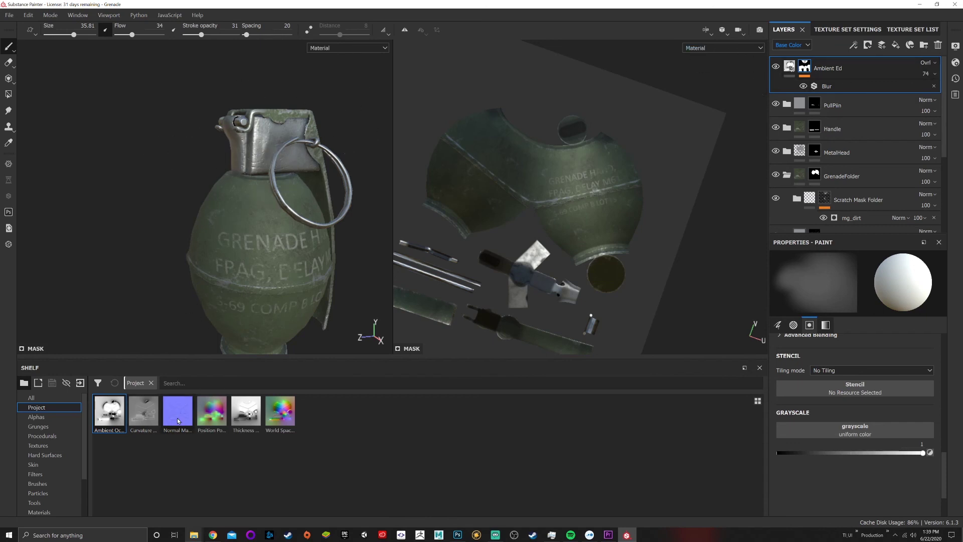
{"action": "mouse_move", "coordinate": [176, 418]}
{"action": "scroll", "coordinate": [301, 246], "scroll_direction": "down", "scroll_amount": 3}
{"action": "scroll", "coordinate": [291, 210], "scroll_direction": "up", "scroll_amount": 6}
{"action": "left_click_drag", "start_coordinate": [296, 213], "coordinate": [202, 221], "text": "alt"}
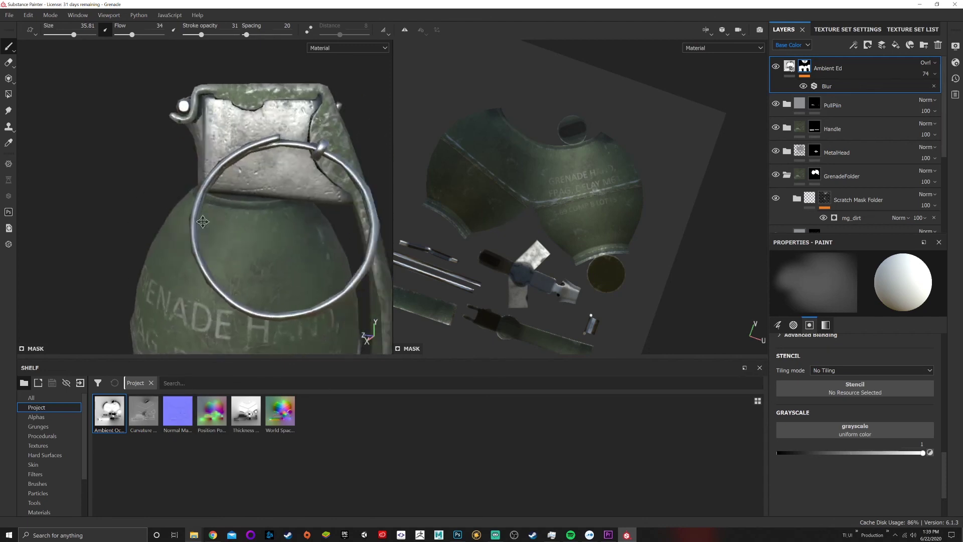
{"action": "middle_click_drag", "start_coordinate": [202, 221], "coordinate": [108, 216], "text": "alt"}
{"action": "left_click_drag", "start_coordinate": [271, 211], "coordinate": [299, 204], "text": "alt"}
{"action": "scroll", "coordinate": [299, 204], "scroll_direction": "down", "scroll_amount": 3}
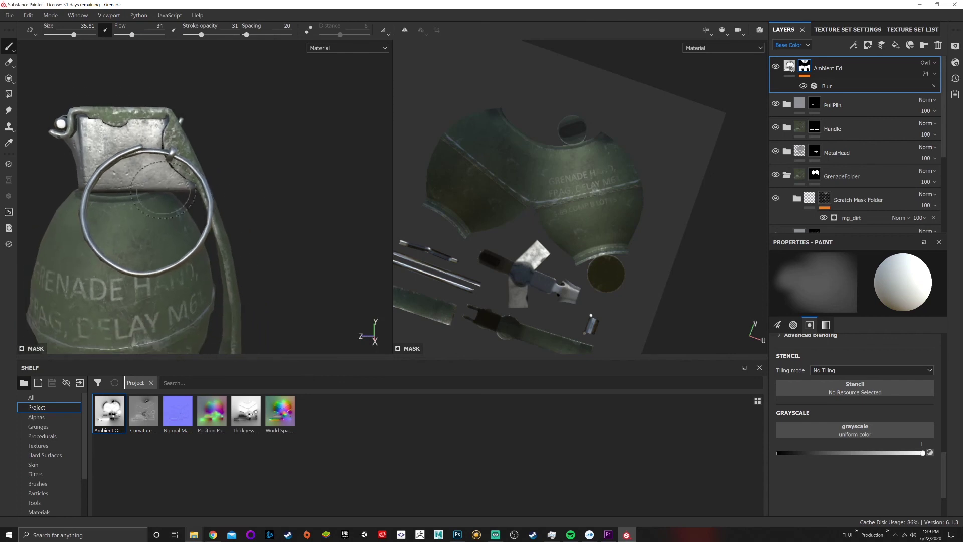
{"action": "left_click_drag", "start_coordinate": [164, 190], "coordinate": [216, 203], "text": "alt"}
{"action": "middle_click_drag", "start_coordinate": [216, 203], "coordinate": [307, 173], "text": "alt"}
{"action": "left_click_drag", "start_coordinate": [308, 173], "coordinate": [228, 188], "text": "alt"}
{"action": "scroll", "coordinate": [229, 189], "scroll_direction": "down", "scroll_amount": 2}
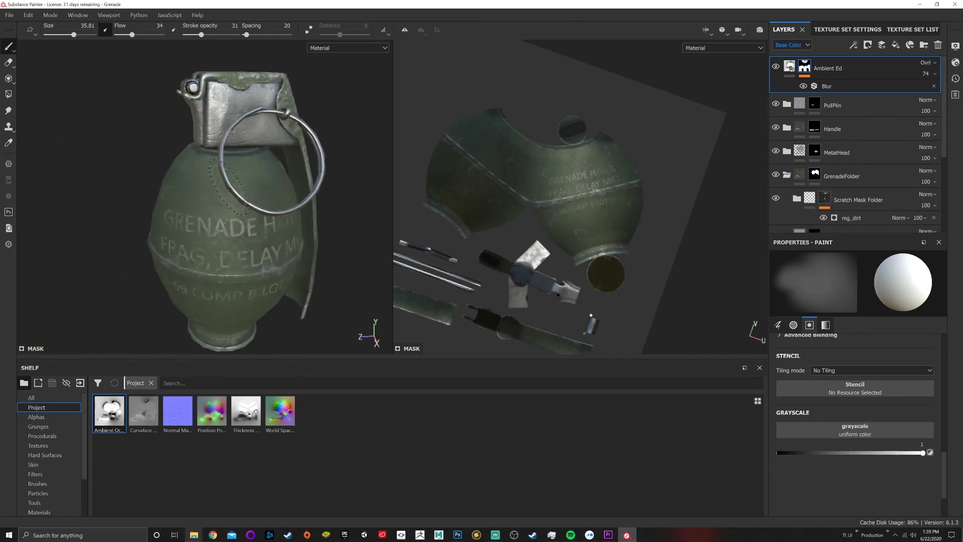